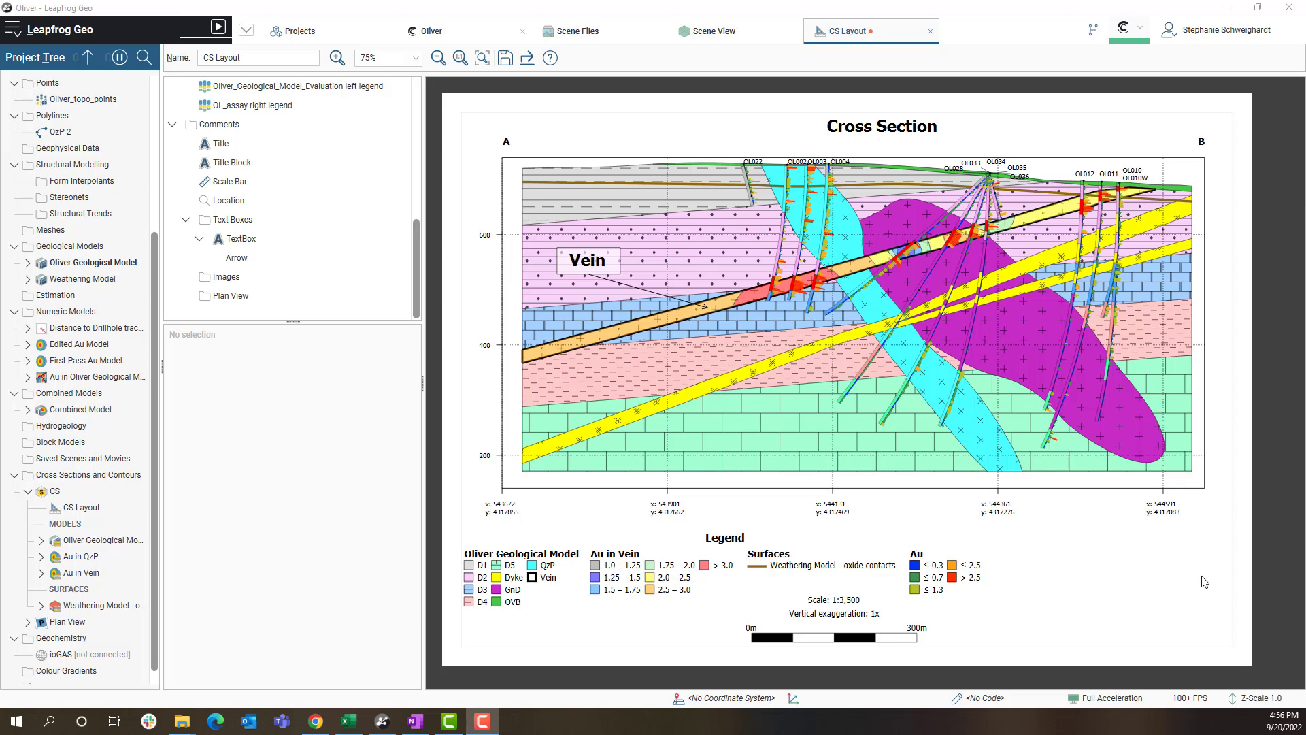
Create a new plan view and fit its extent over the model, viewed from directly above.
right_click(142, 475)
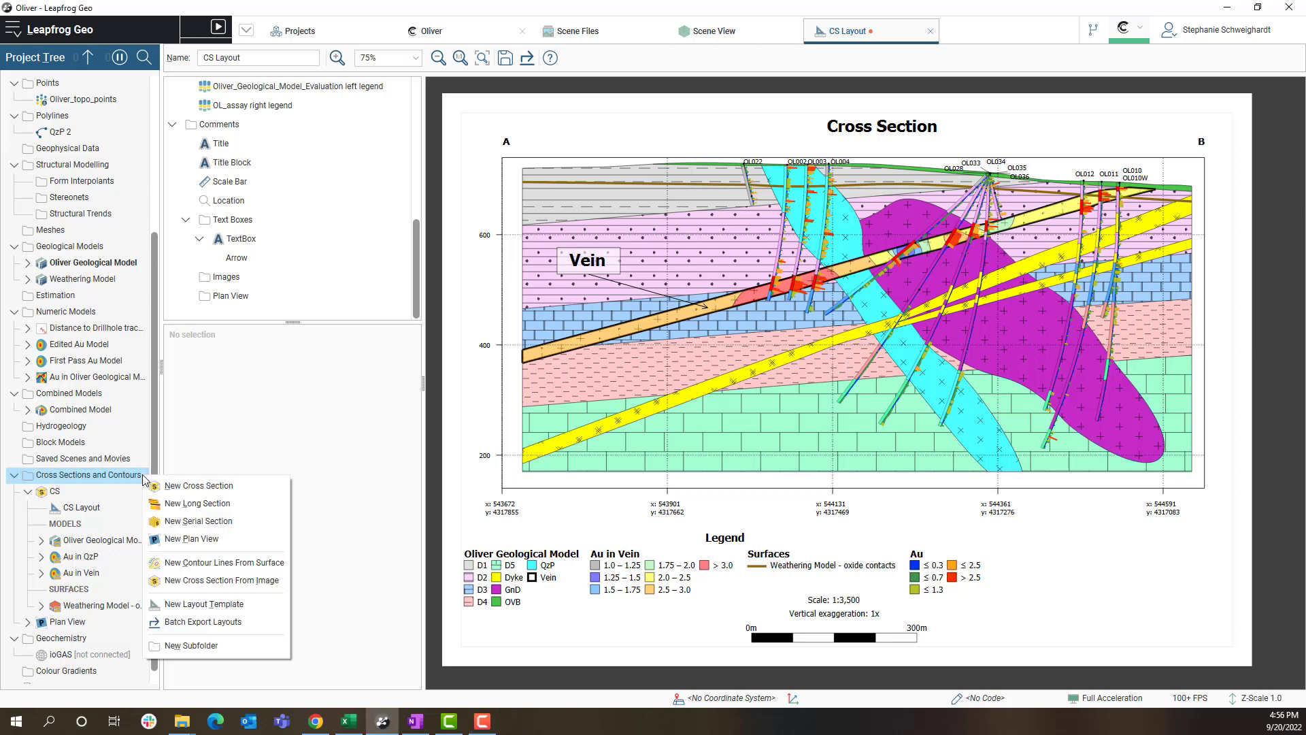
click(273, 543)
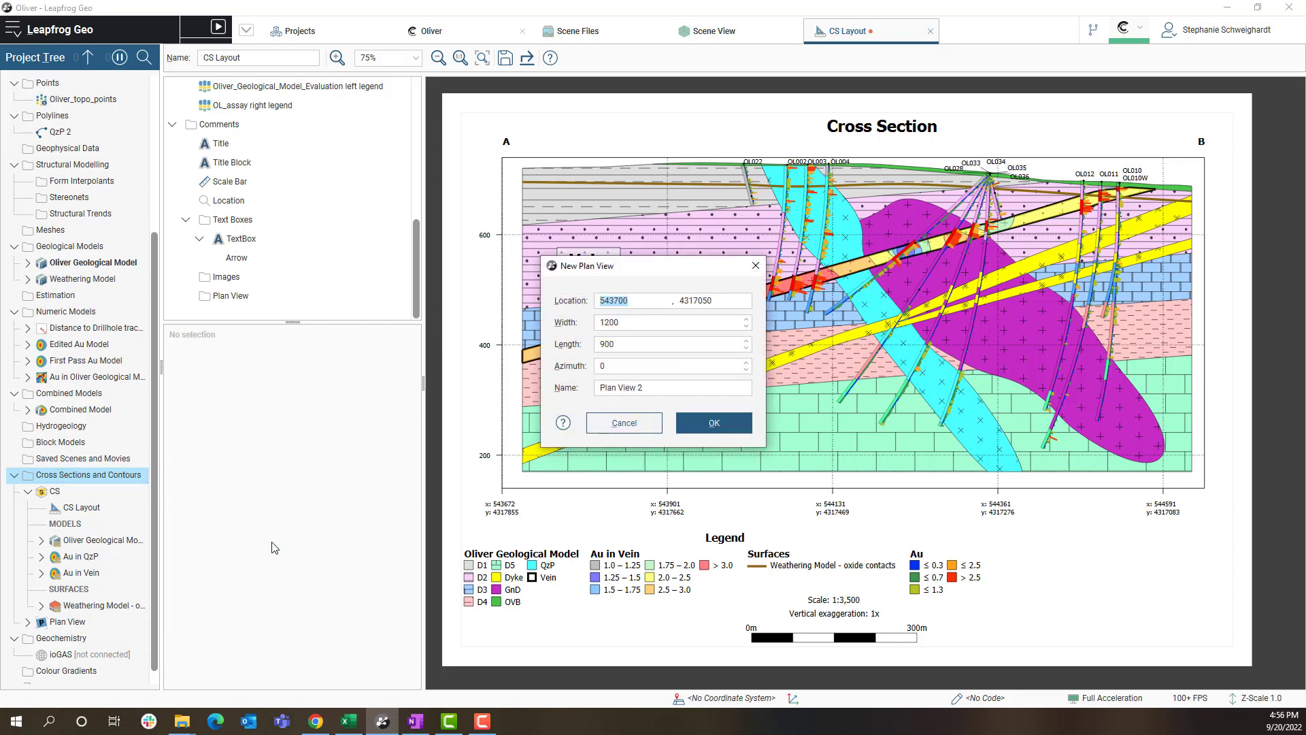
click(720, 36)
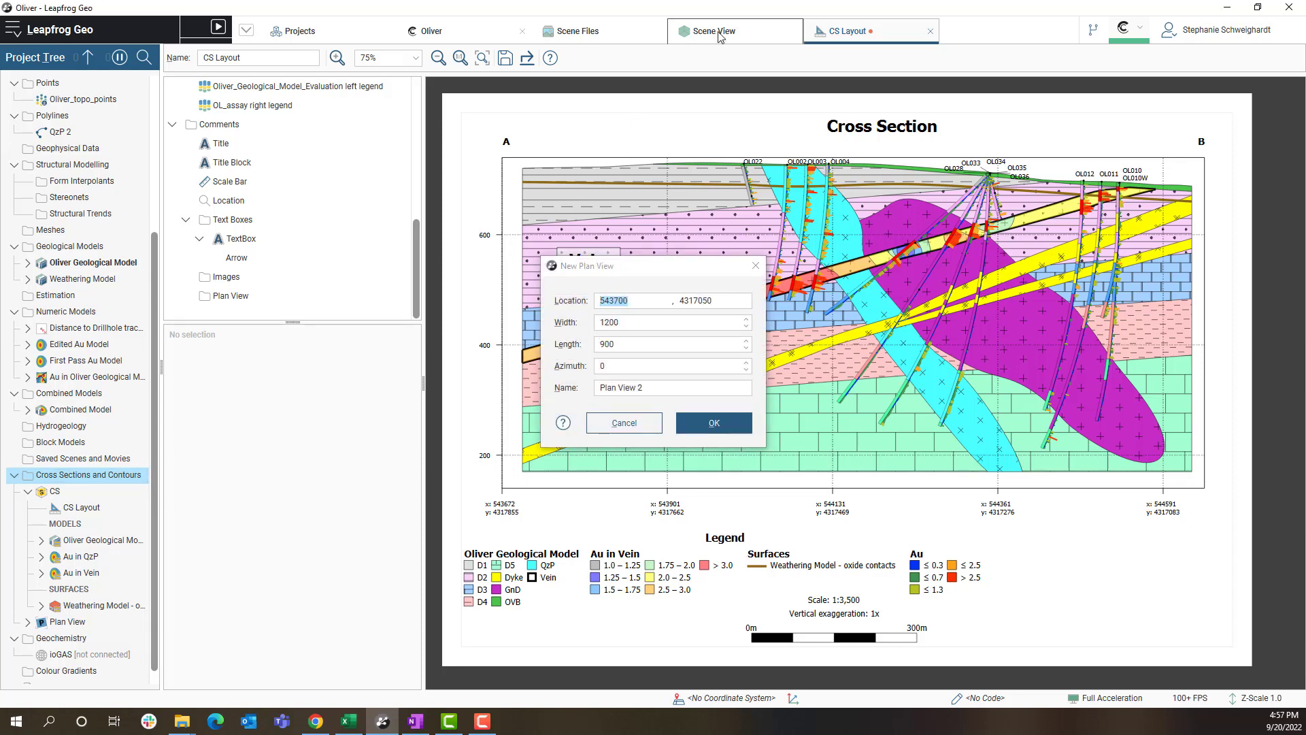
drag(682, 272, 428, 279)
drag(582, 414, 935, 332)
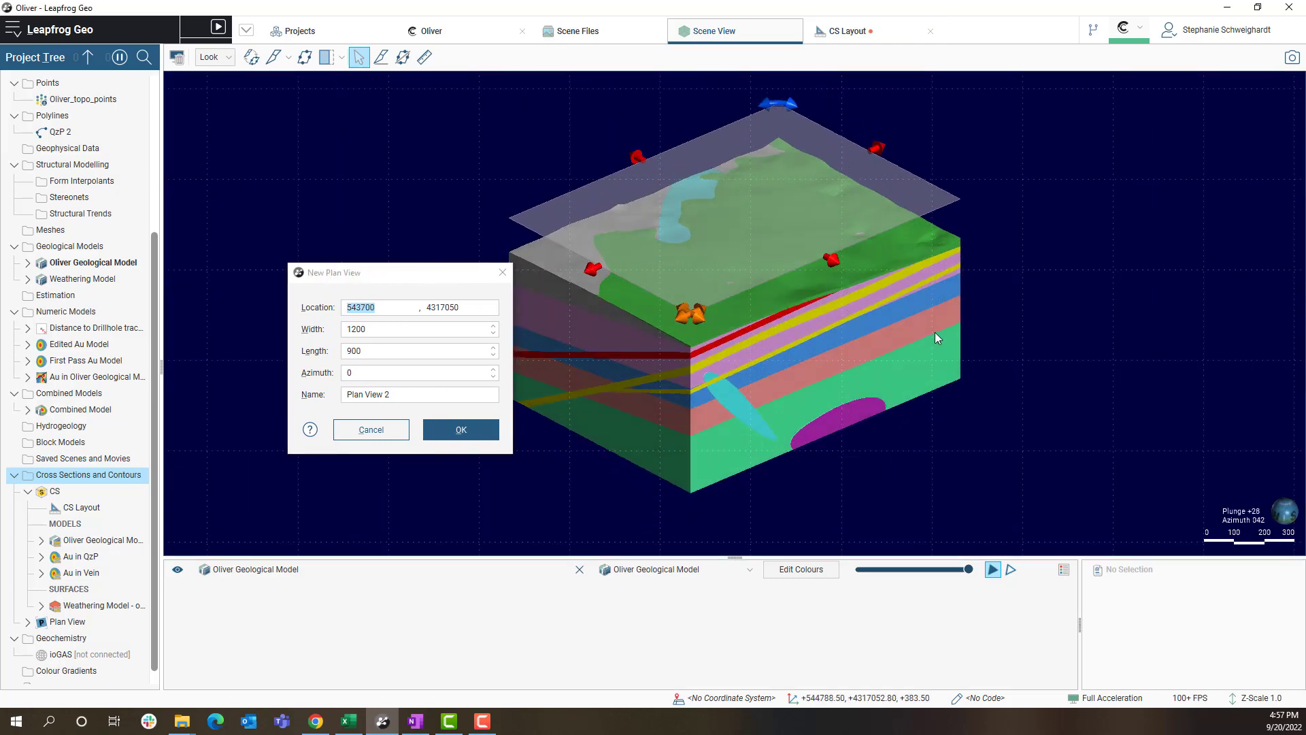
key(d)
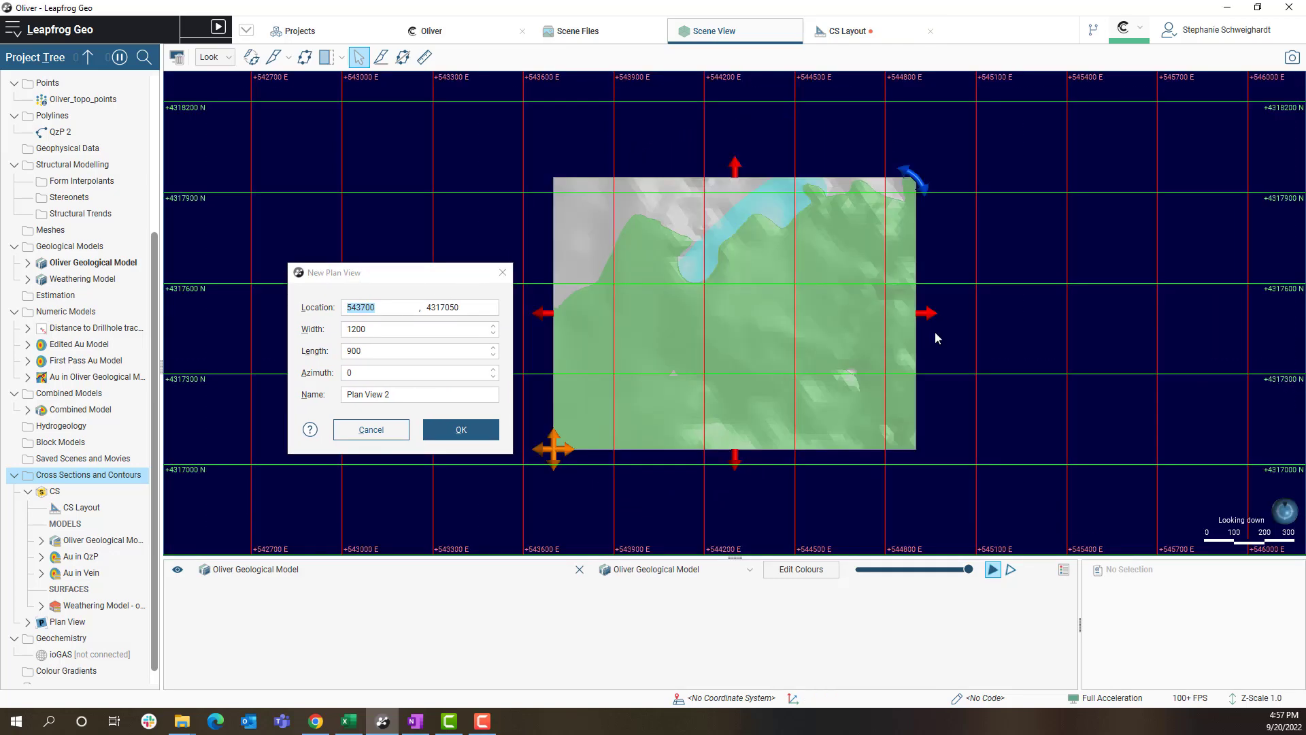
mouse_move(929, 315)
mouse_down()
mouse_move(1005, 312)
mouse_move(930, 312)
mouse_up()
mouse_move(734, 467)
mouse_down()
mouse_move(733, 502)
mouse_move(732, 466)
mouse_up()
Rename the new plan view to 'Plan View Oliver' and confirm it.
click(404, 396)
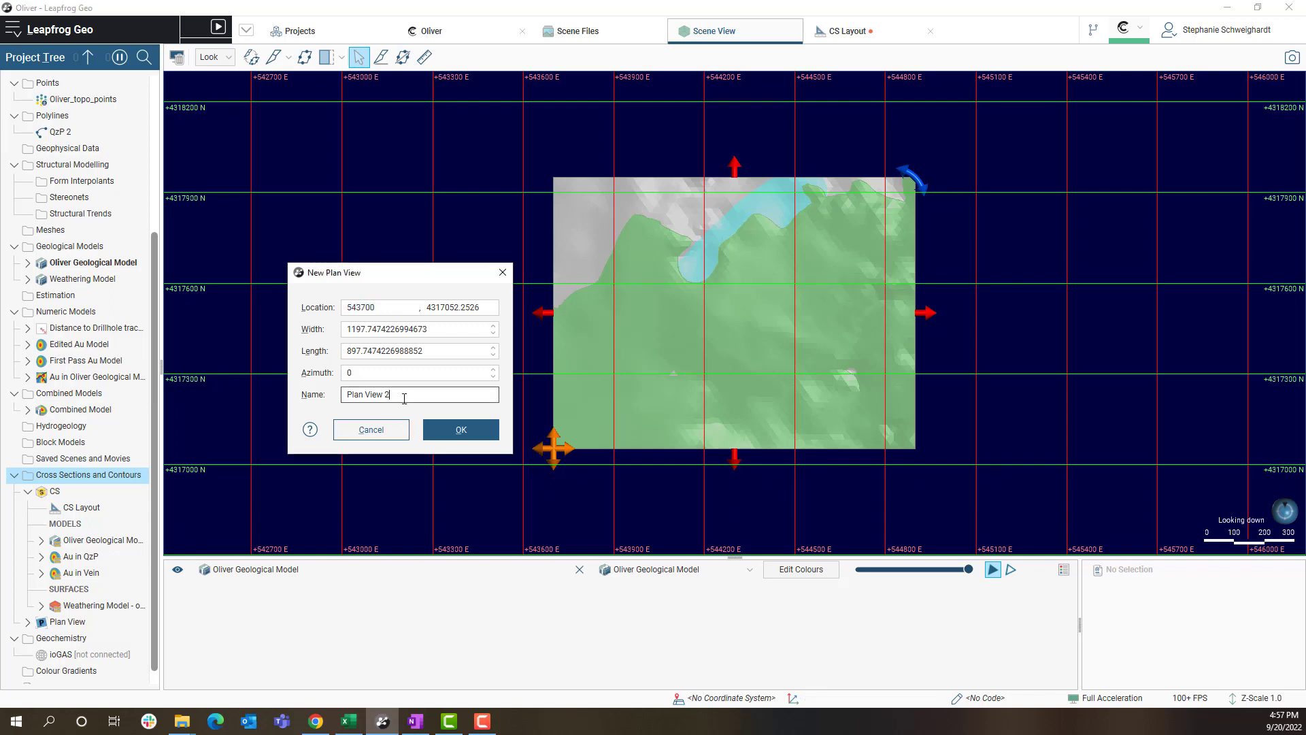
key(BackSpace)
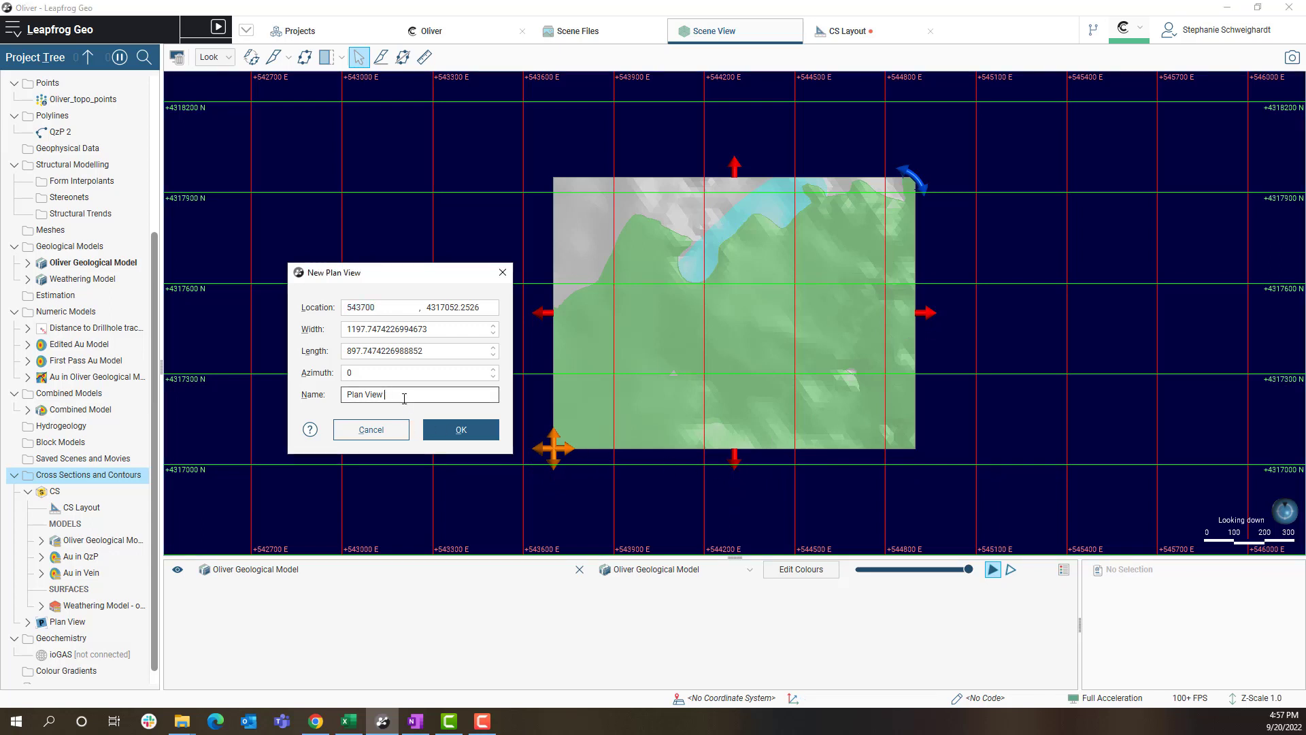
text(Oliver)
key(Return)
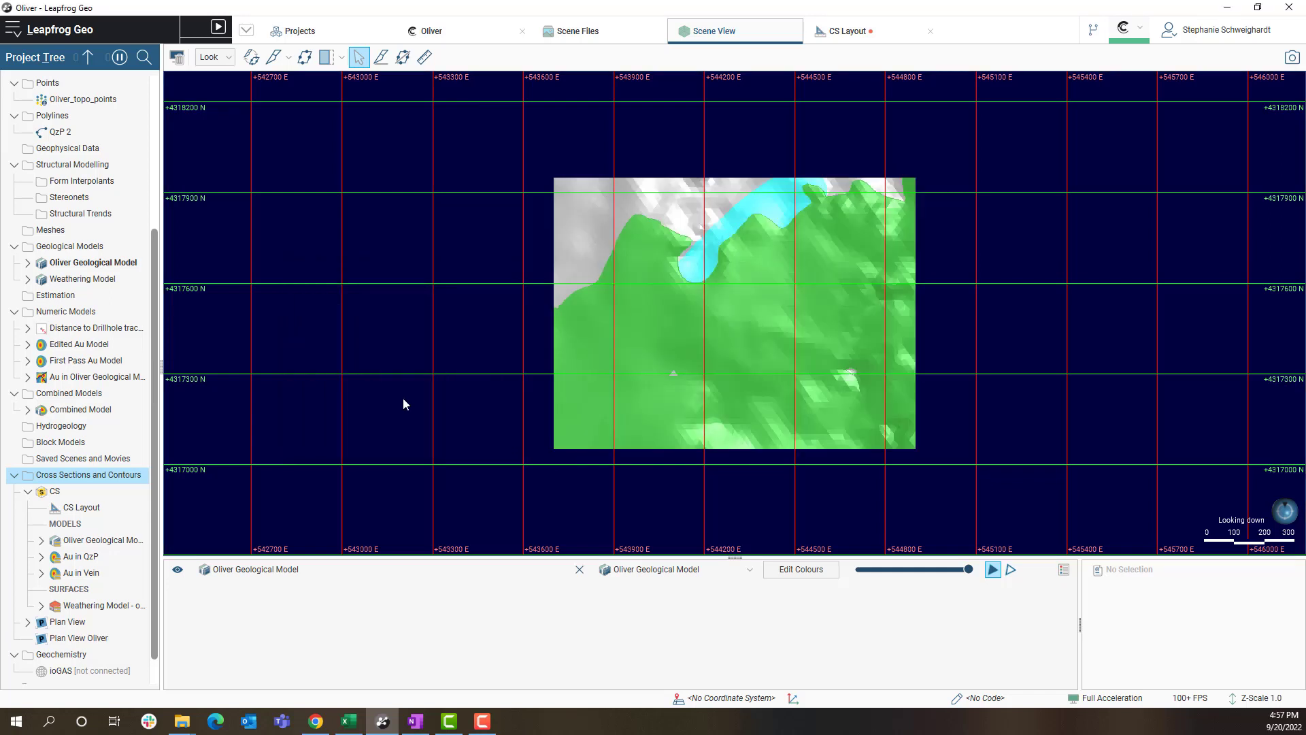
Create a layout from Plan View Oliver and shrink its map frame to scale 1:6,300.
right_click(126, 639)
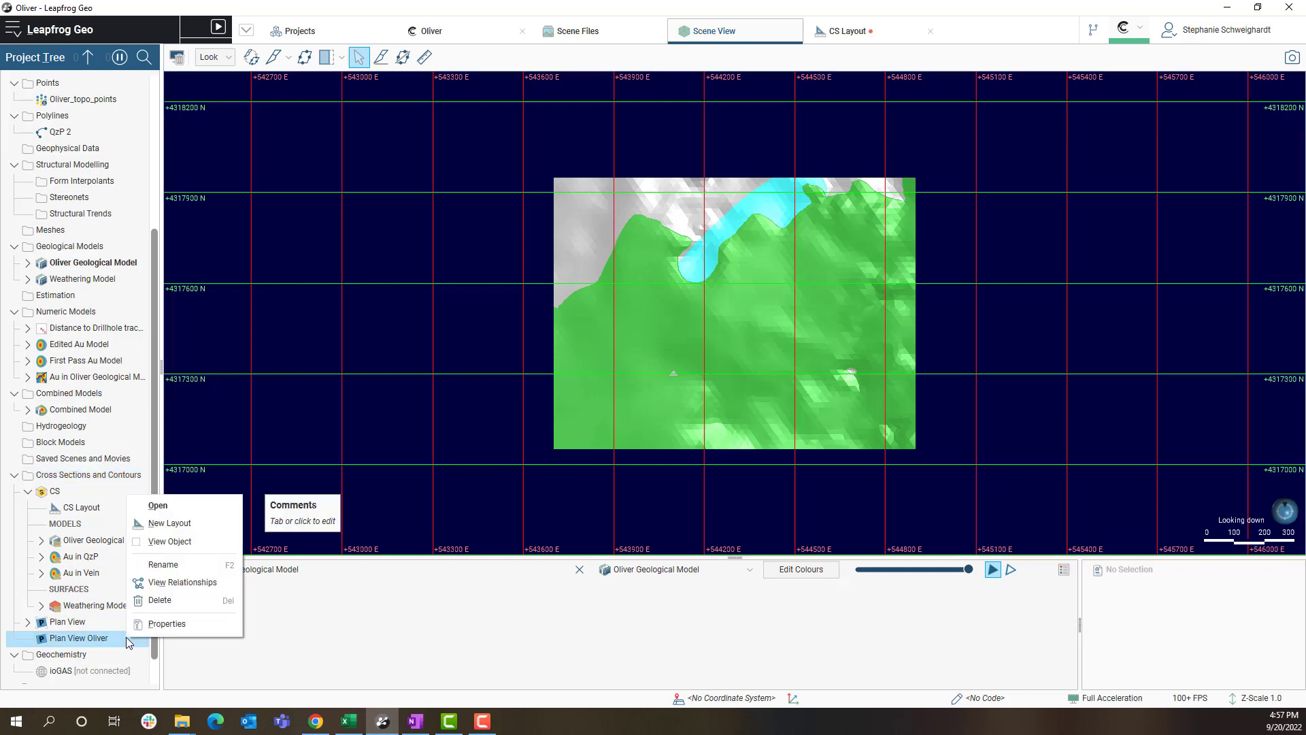
click(207, 526)
click(1065, 552)
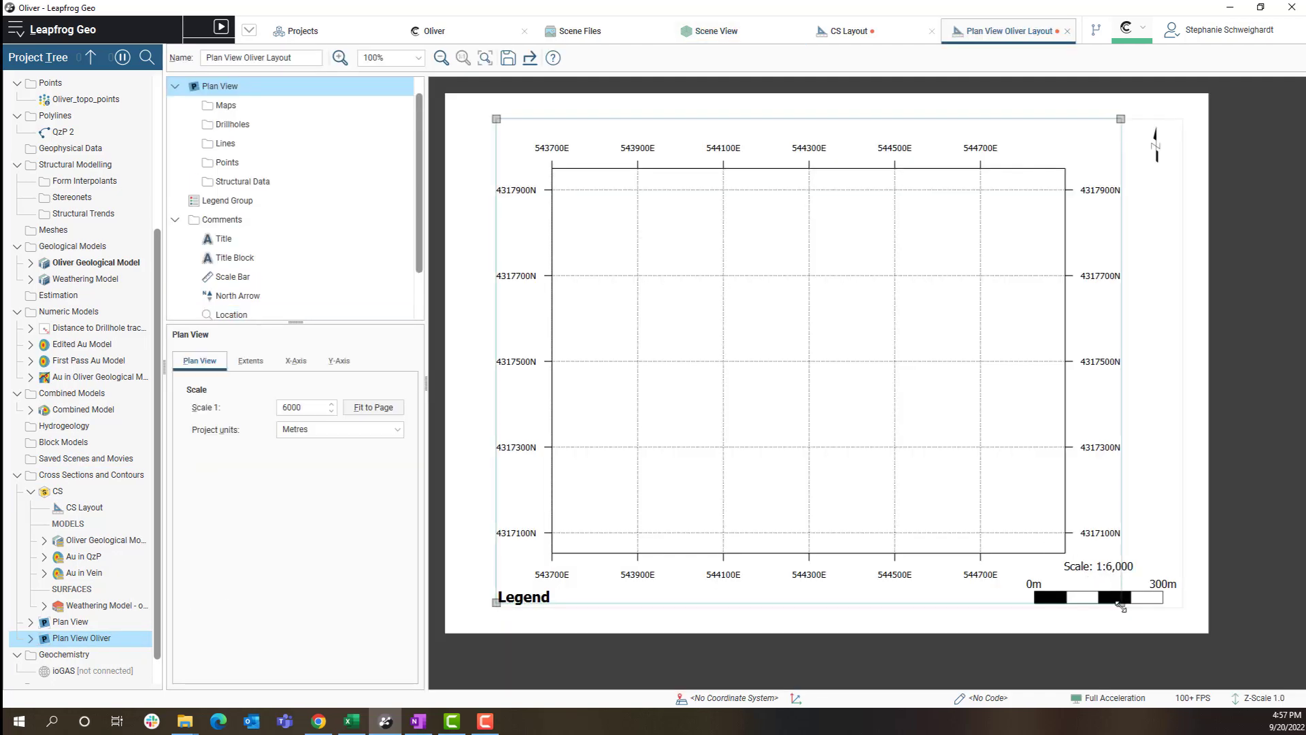
drag(1121, 602, 1097, 583)
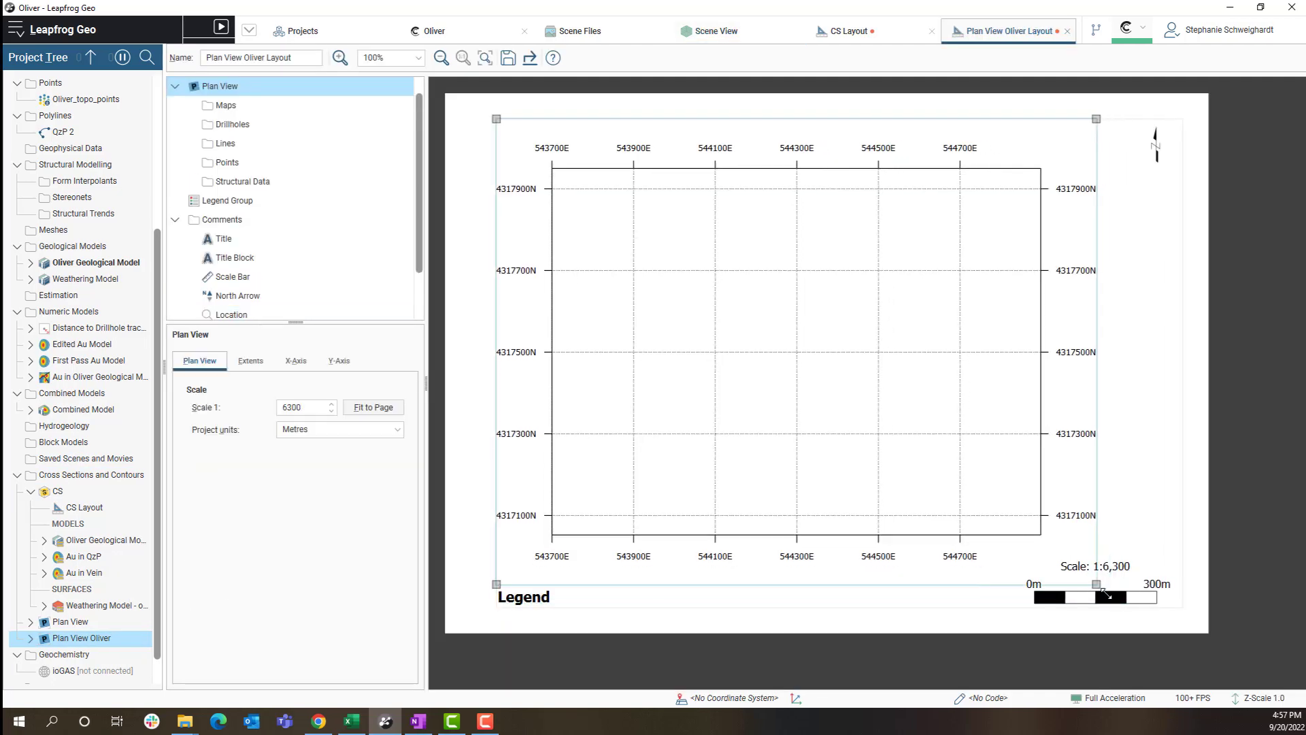
click(598, 597)
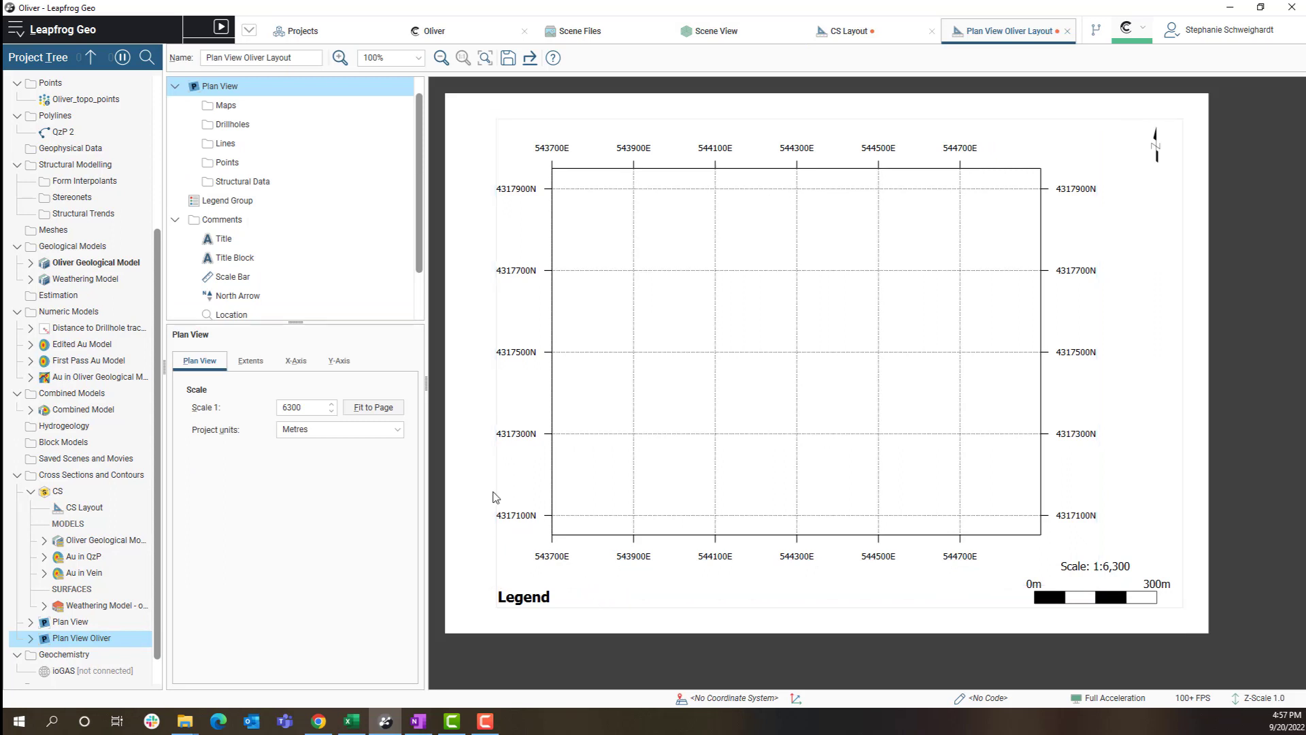
Add the Oliver aerial photo as the layout's base map and save the layout.
right_click(303, 110)
click(239, 117)
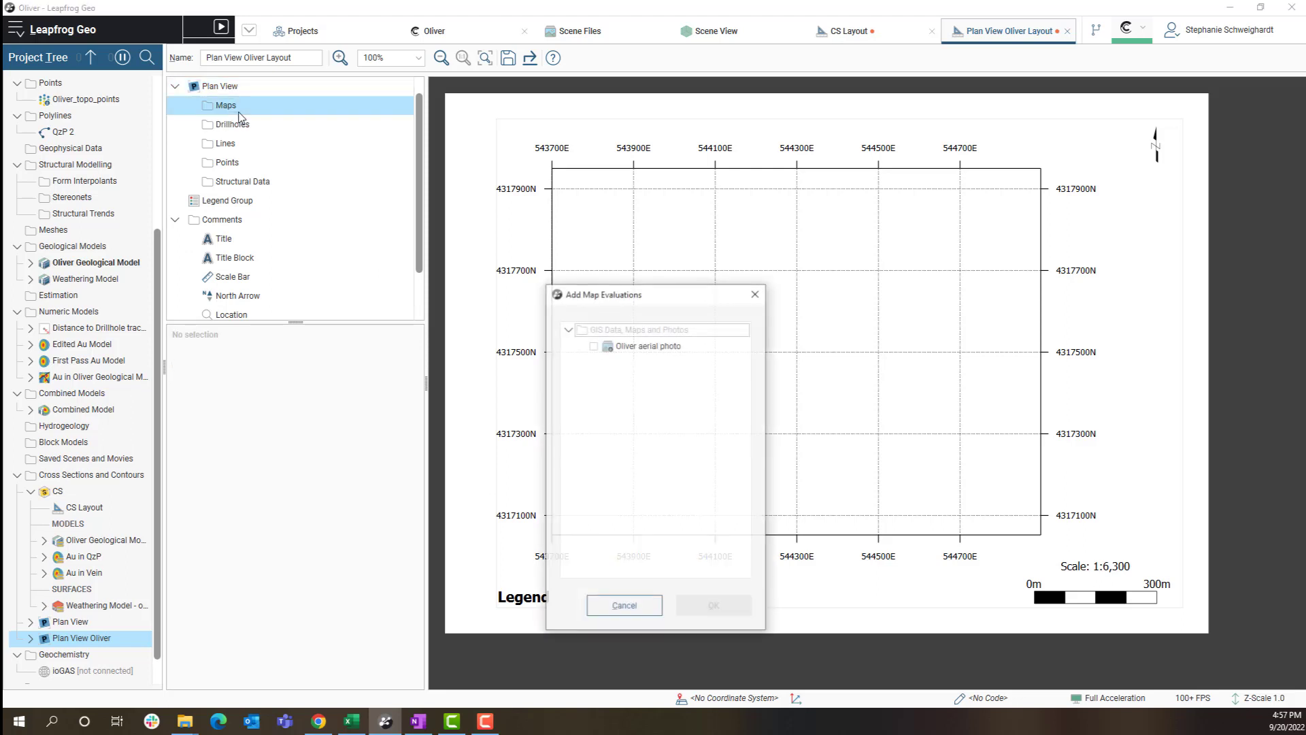
click(606, 348)
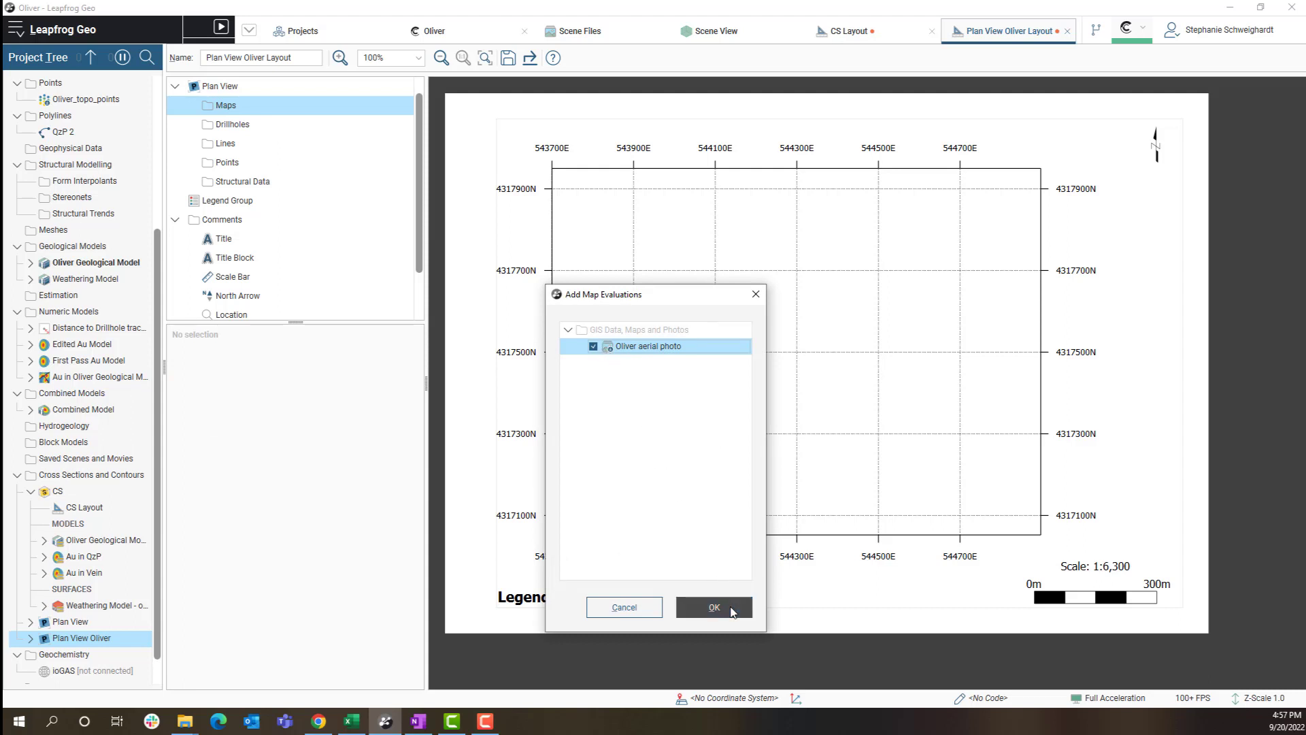
click(731, 610)
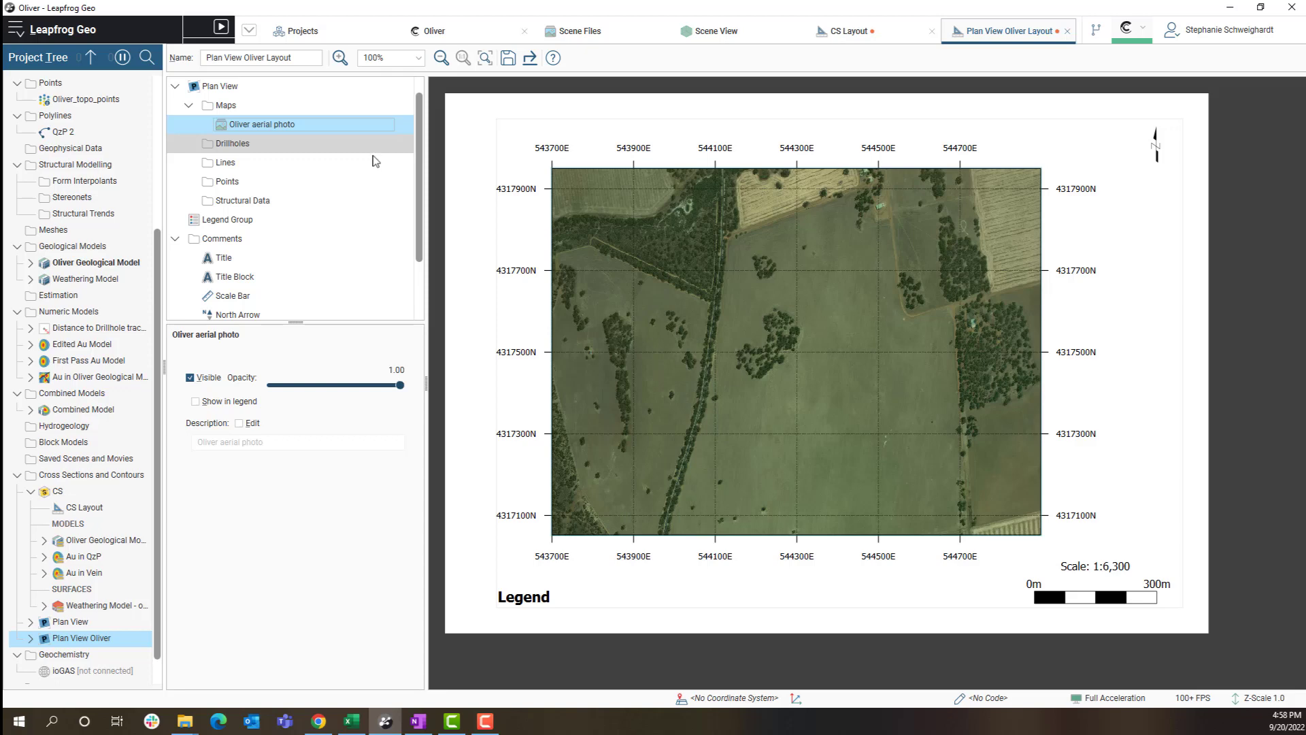
key(ctrl+s)
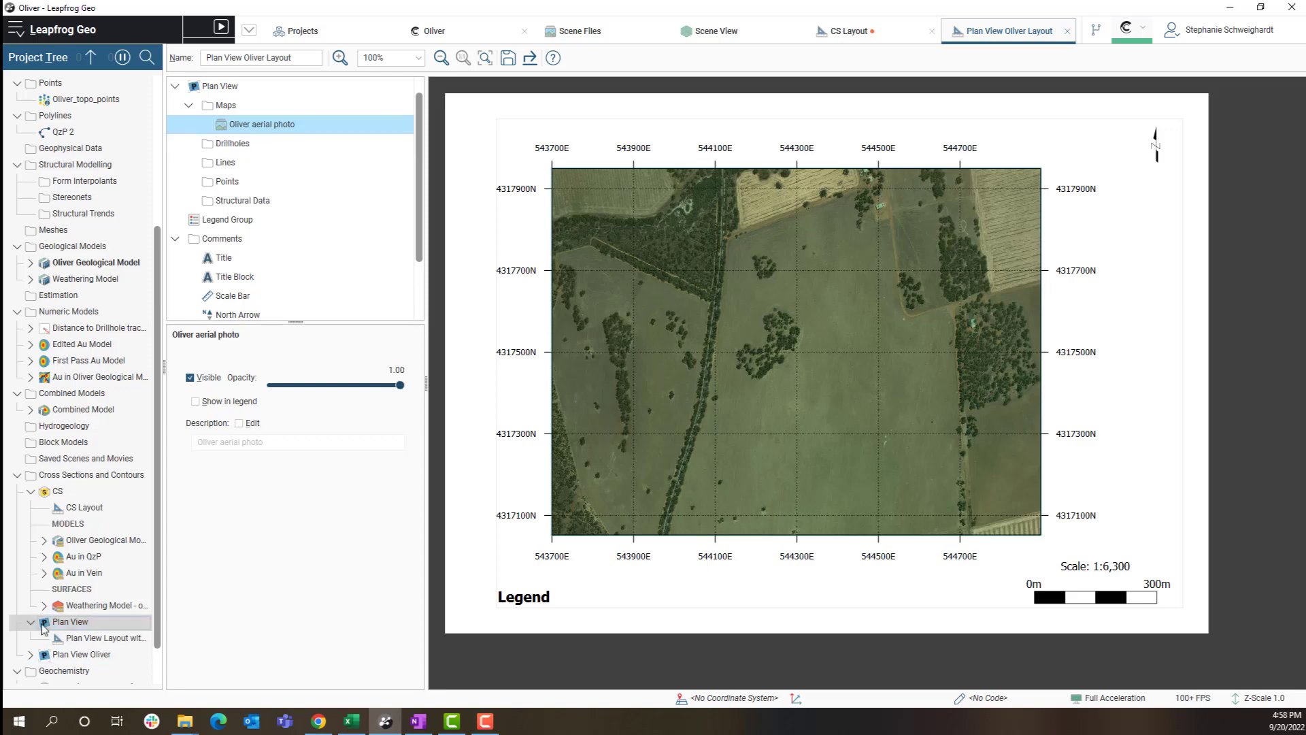
In the Plan View Layout with GIS Data, add the CS section line to the map's Lines.
double_click(116, 640)
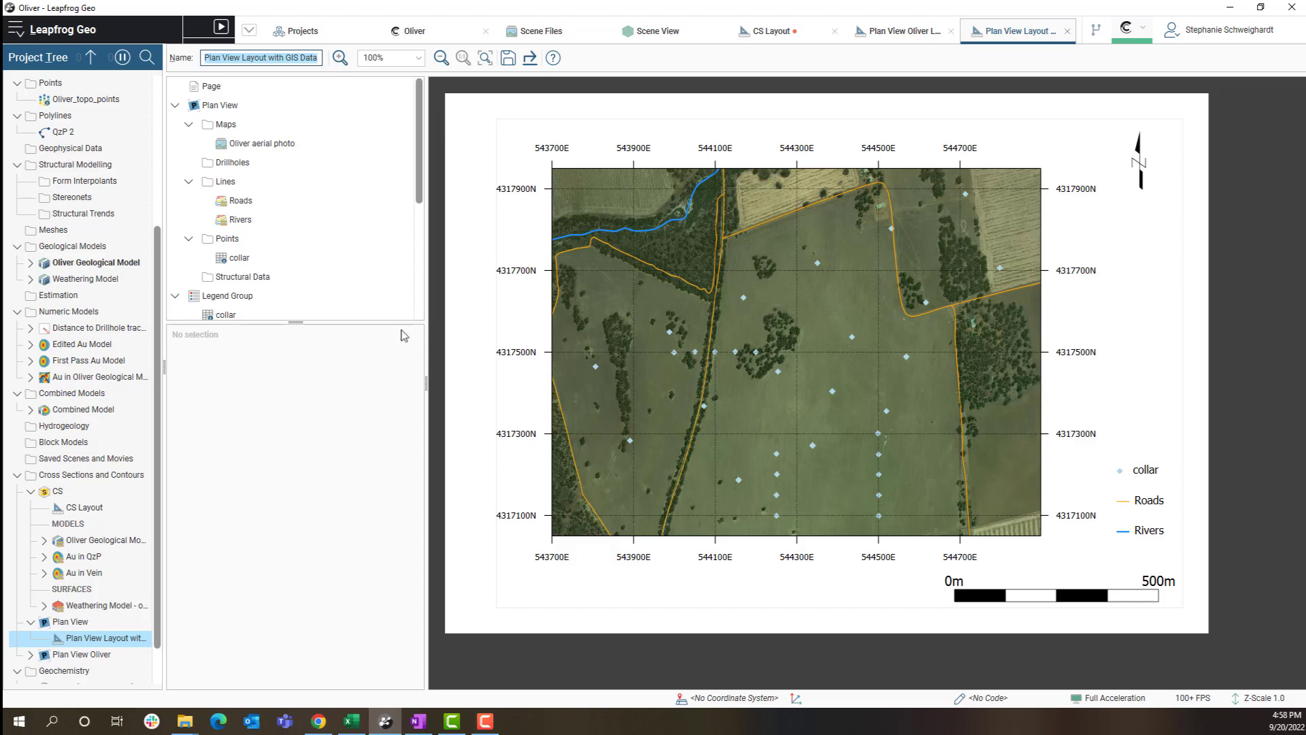
click(302, 190)
double_click(248, 186)
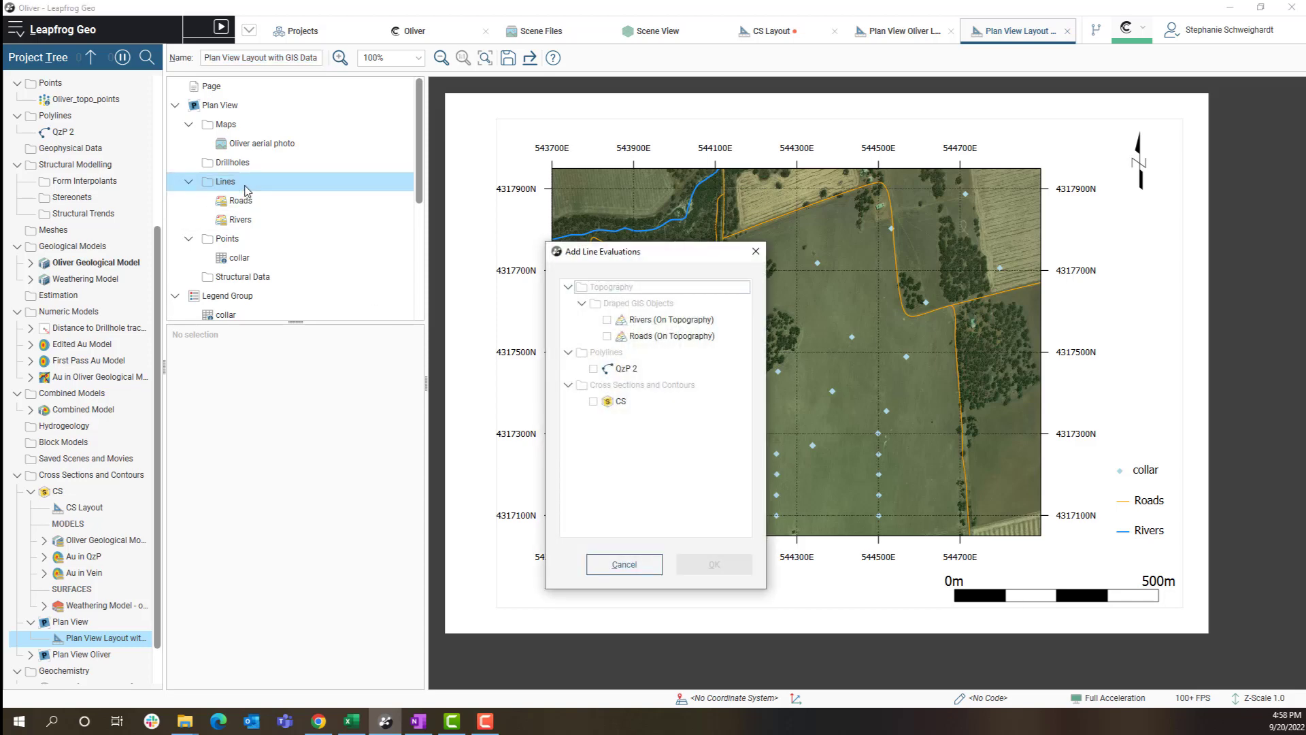
click(634, 402)
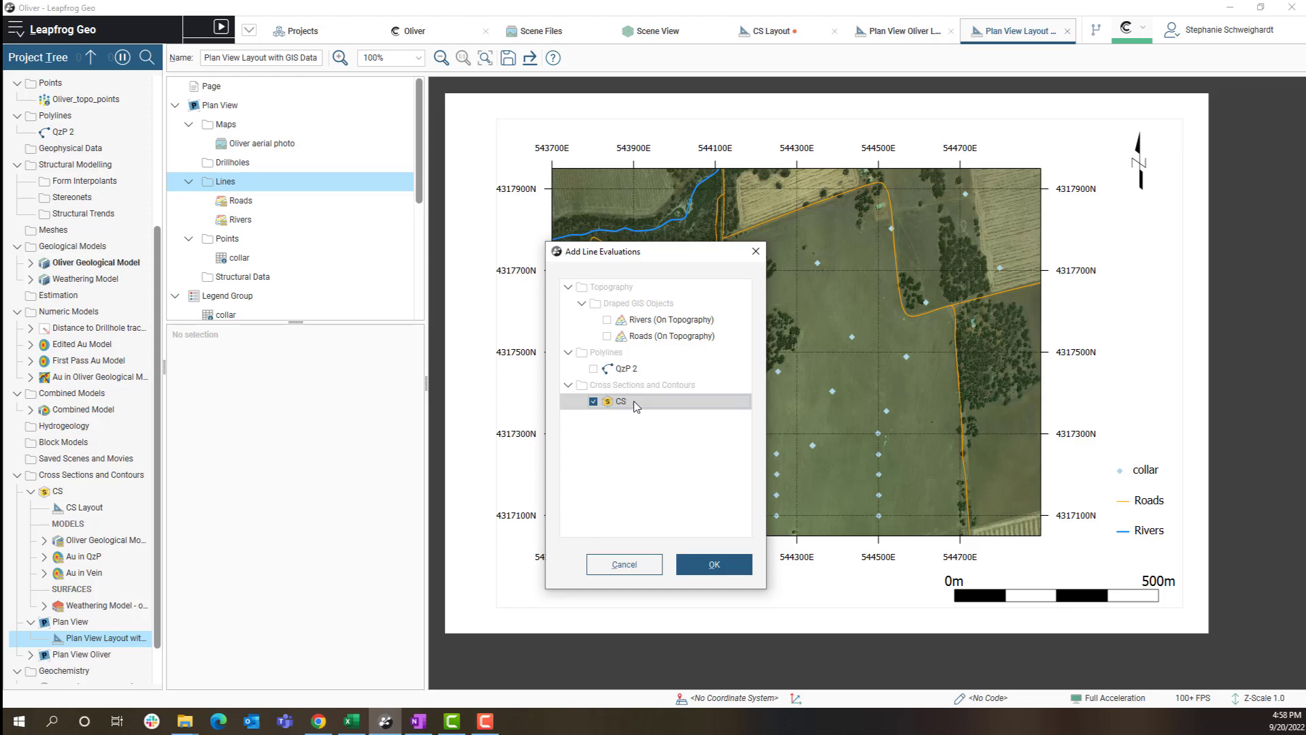
click(735, 568)
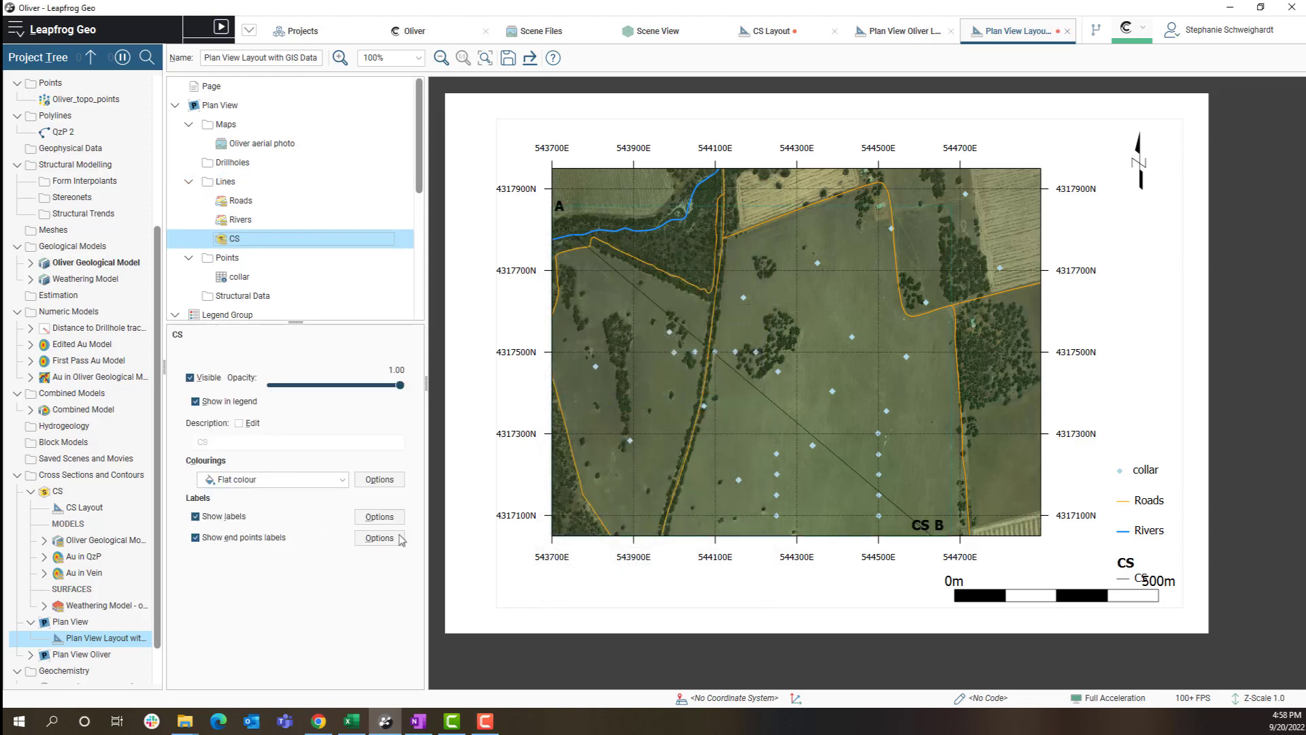
Hide the CS label, set the section line width to 0.9, and save the layout.
click(196, 516)
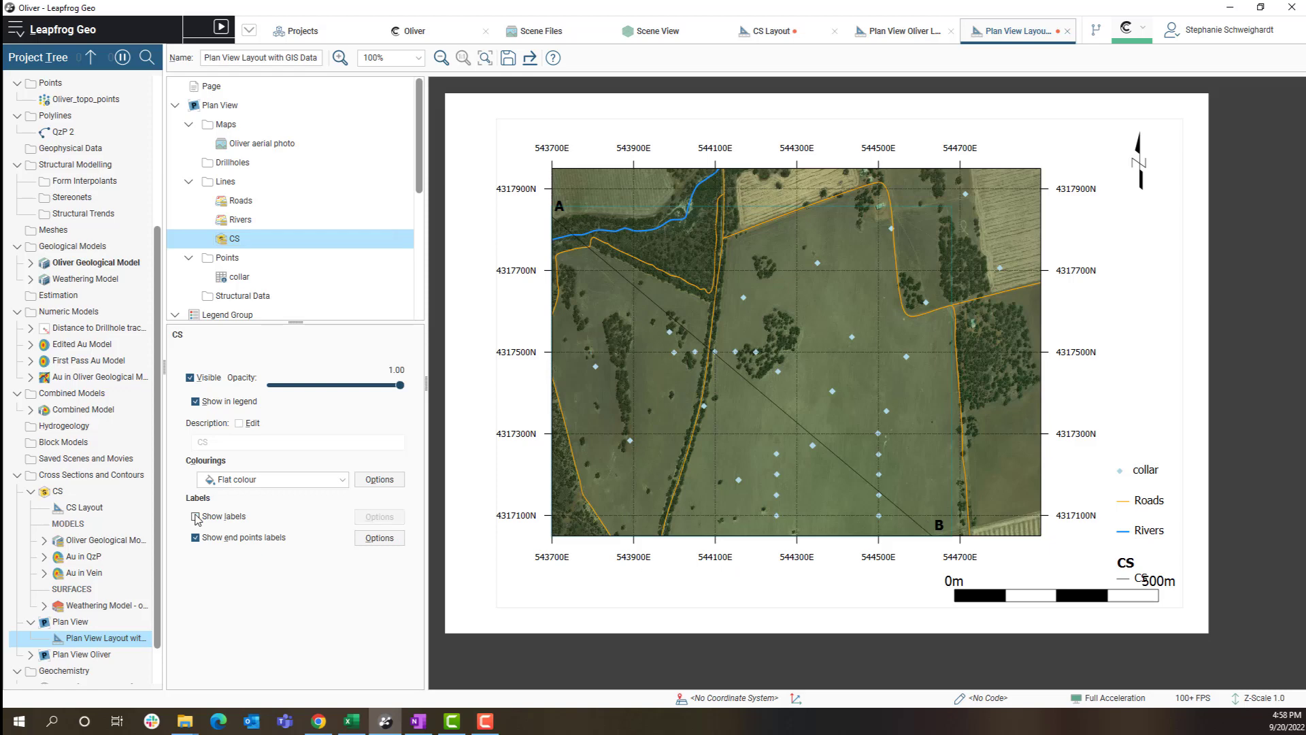
click(378, 480)
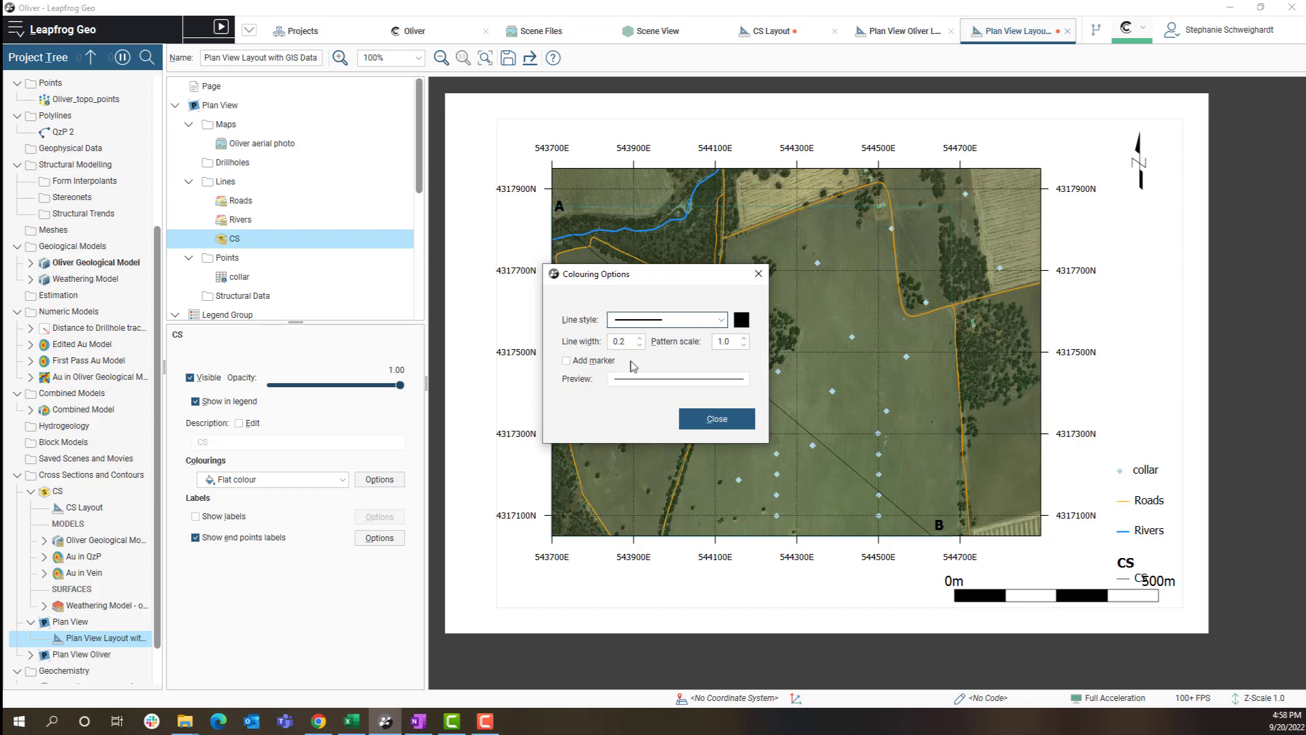
key(Up)
key(Up)
key(Up)
key(Up)
key(Up)
key(Up)
key(Up)
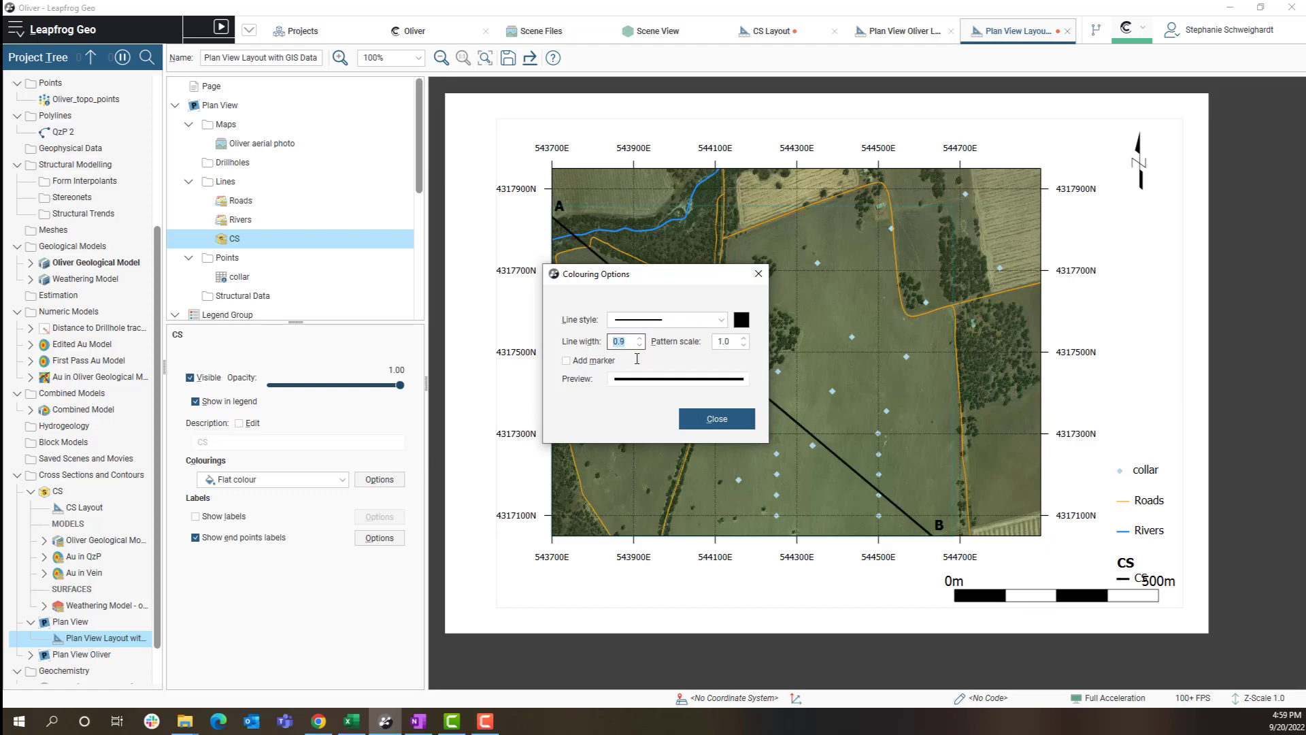
click(698, 416)
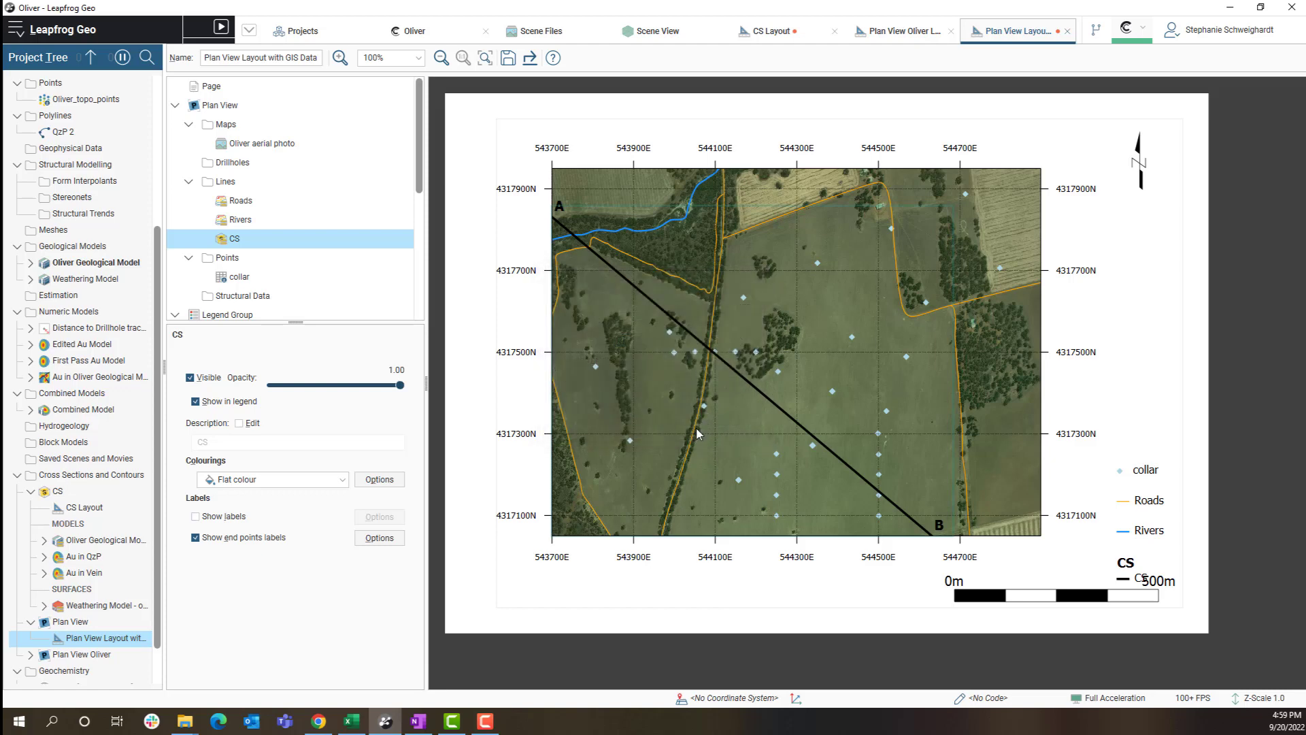
click(509, 60)
In the CS Layout, choose Add Plan View from the Plan View folder.
click(769, 35)
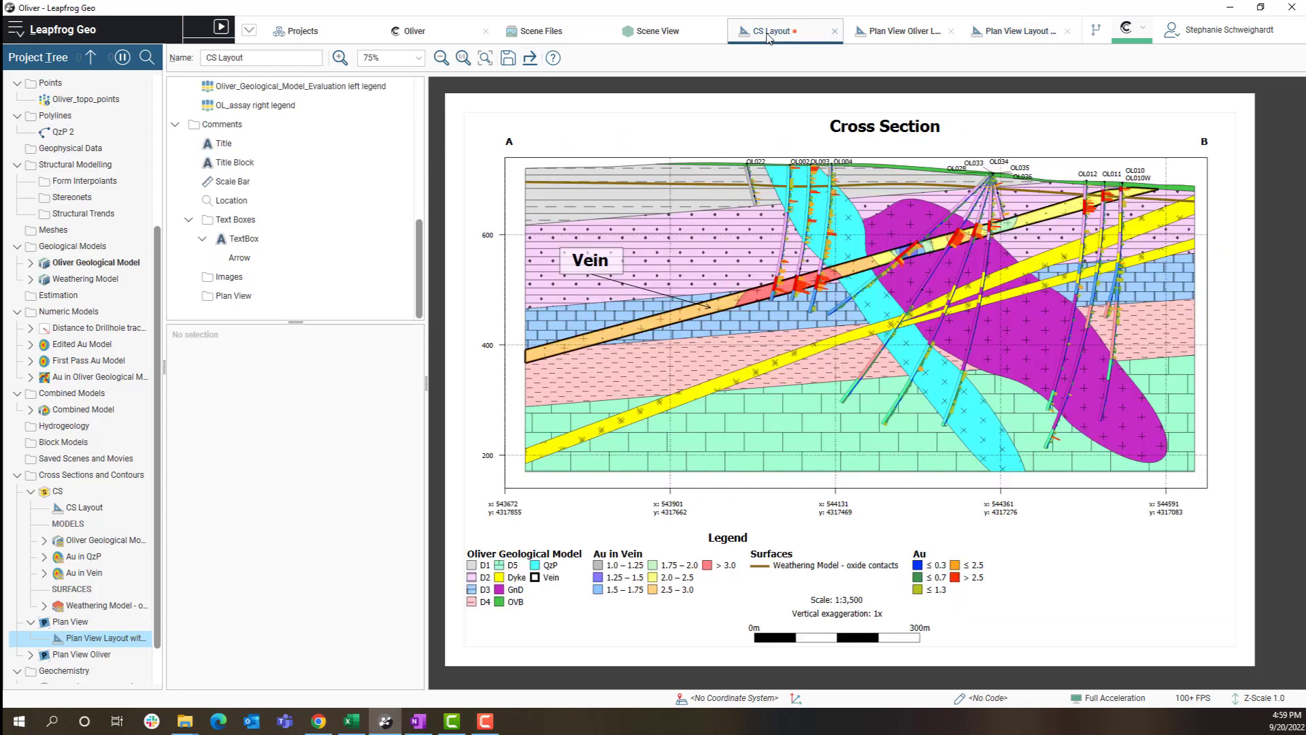
right_click(286, 303)
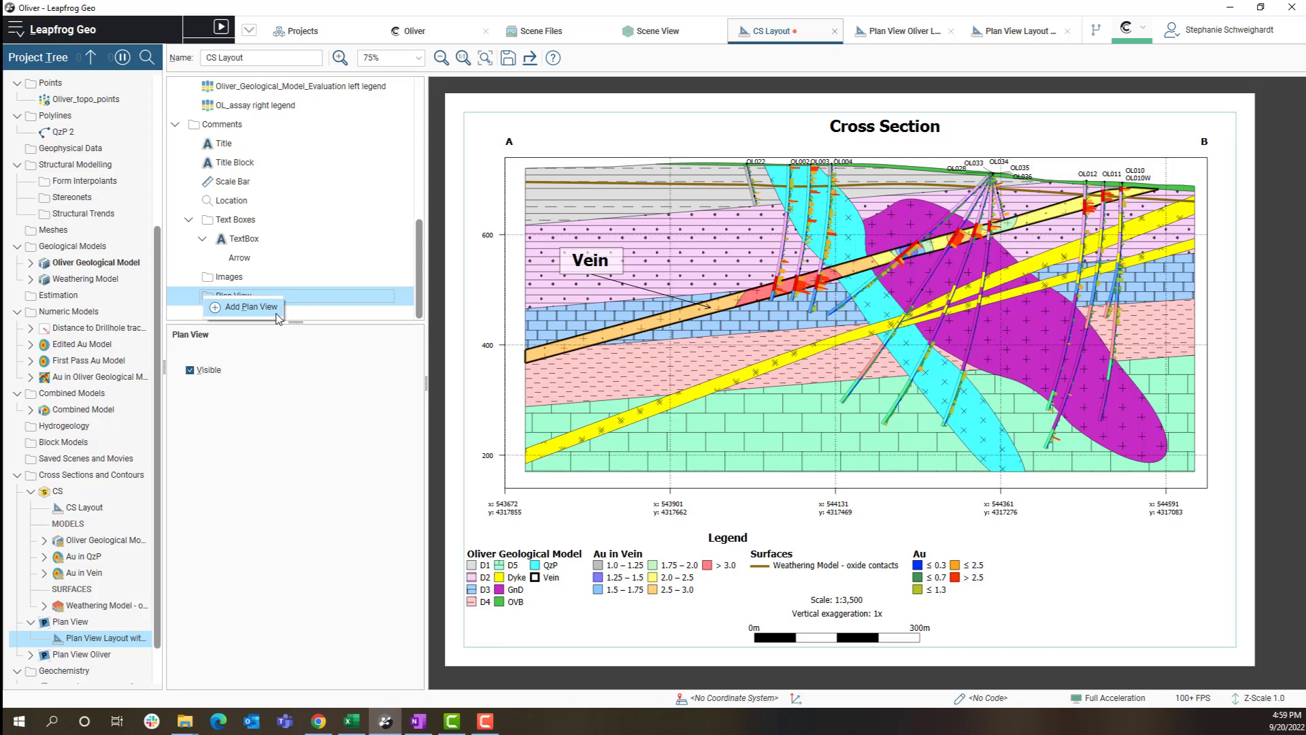
click(276, 311)
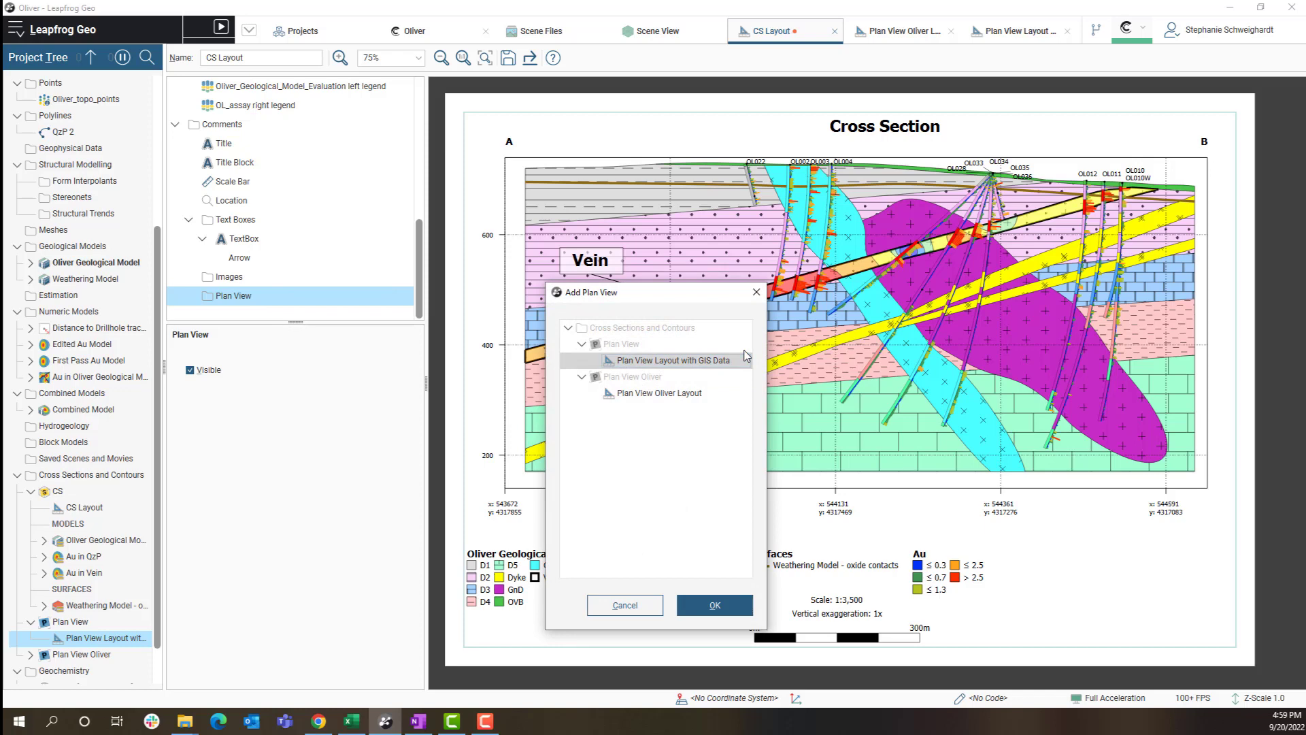
Insert the GIS Data plan view and shrink it into the bottom-right corner at 1:18000.
click(728, 607)
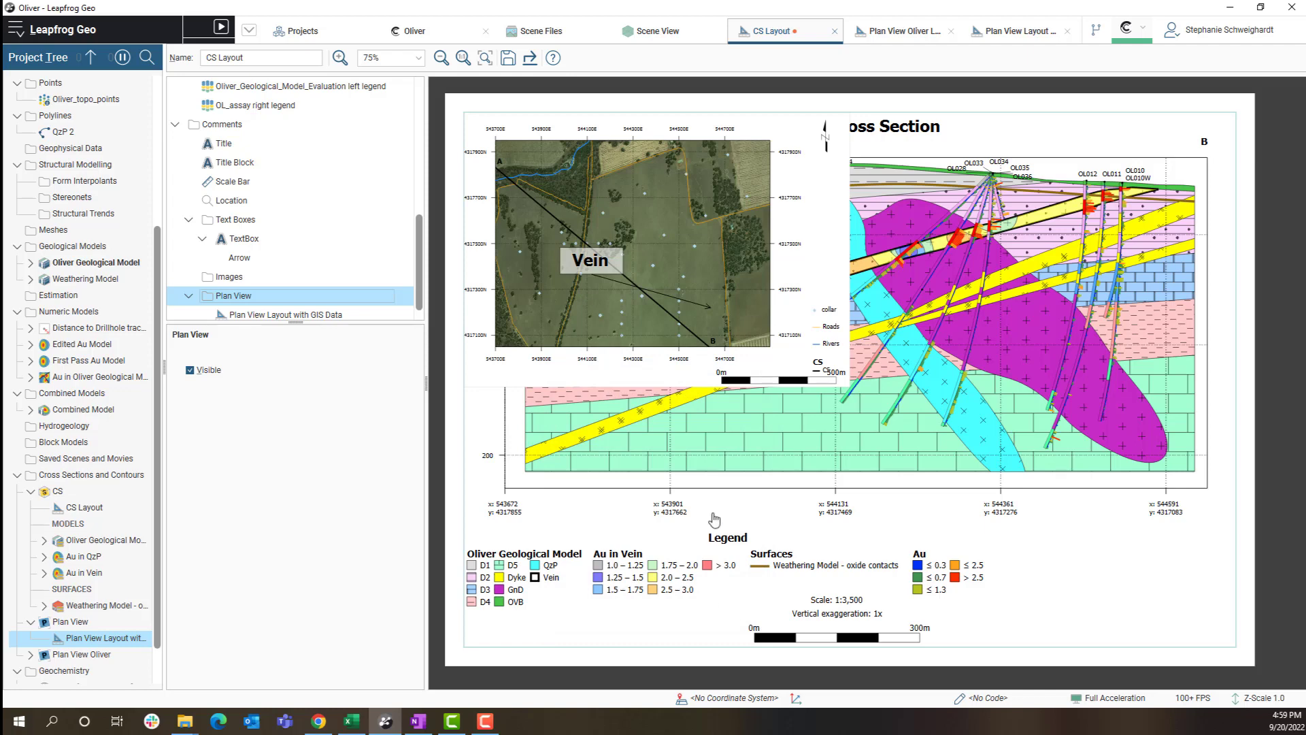
click(677, 269)
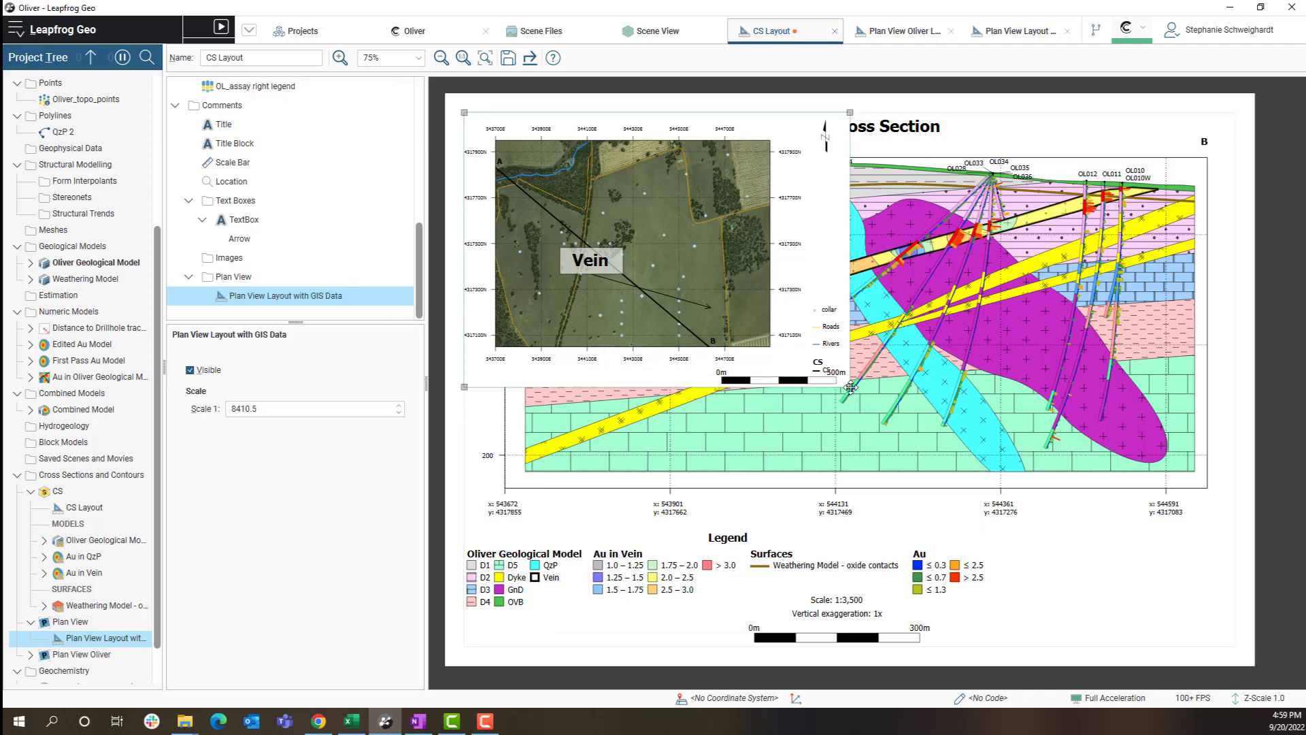
drag(850, 387, 734, 304)
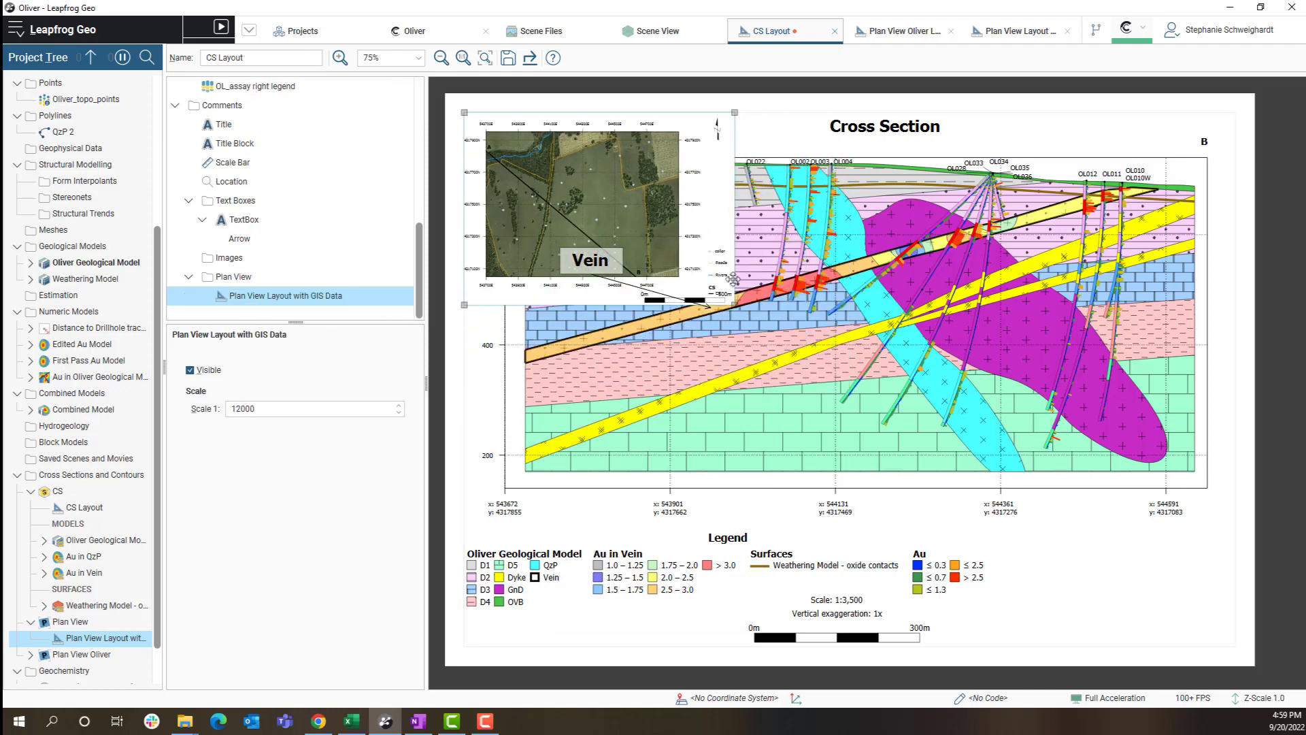
drag(698, 156, 1195, 532)
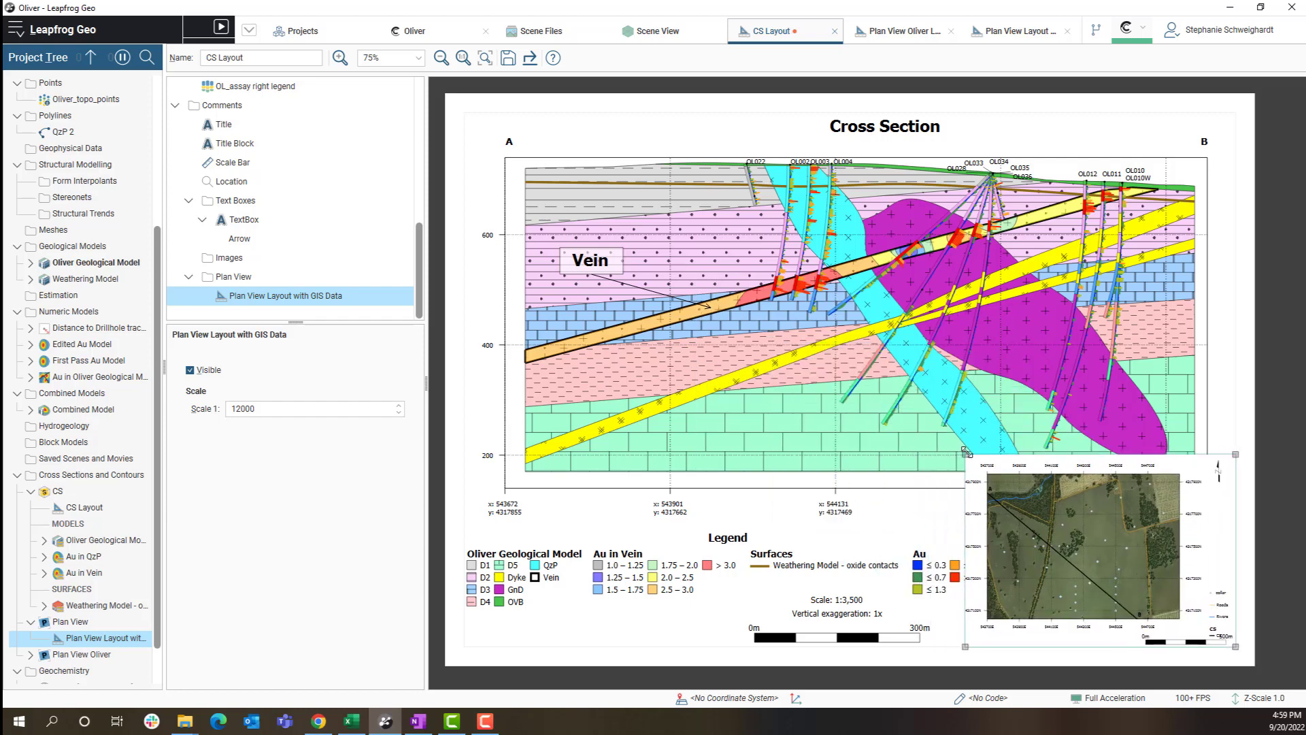
drag(970, 454, 1058, 520)
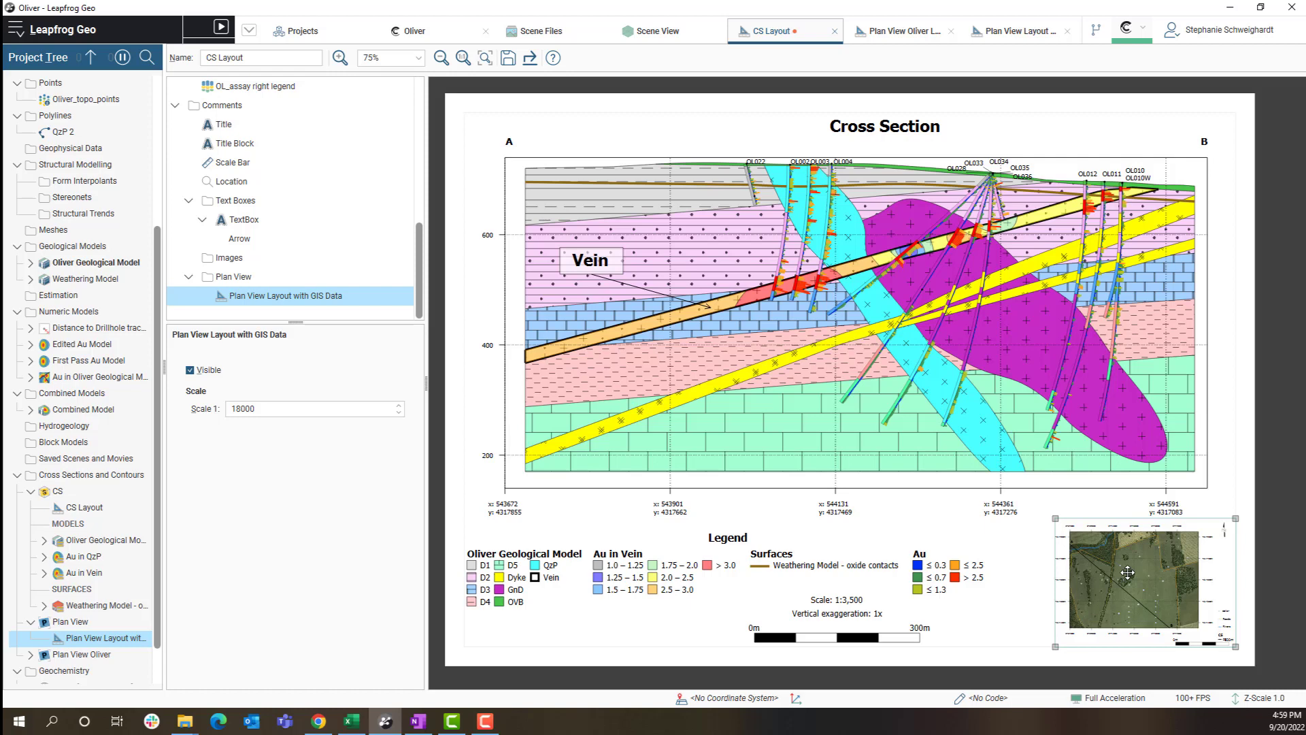
In the GIS plan layout, turn off the secondary (top) easting labels on the X-axis.
click(1030, 35)
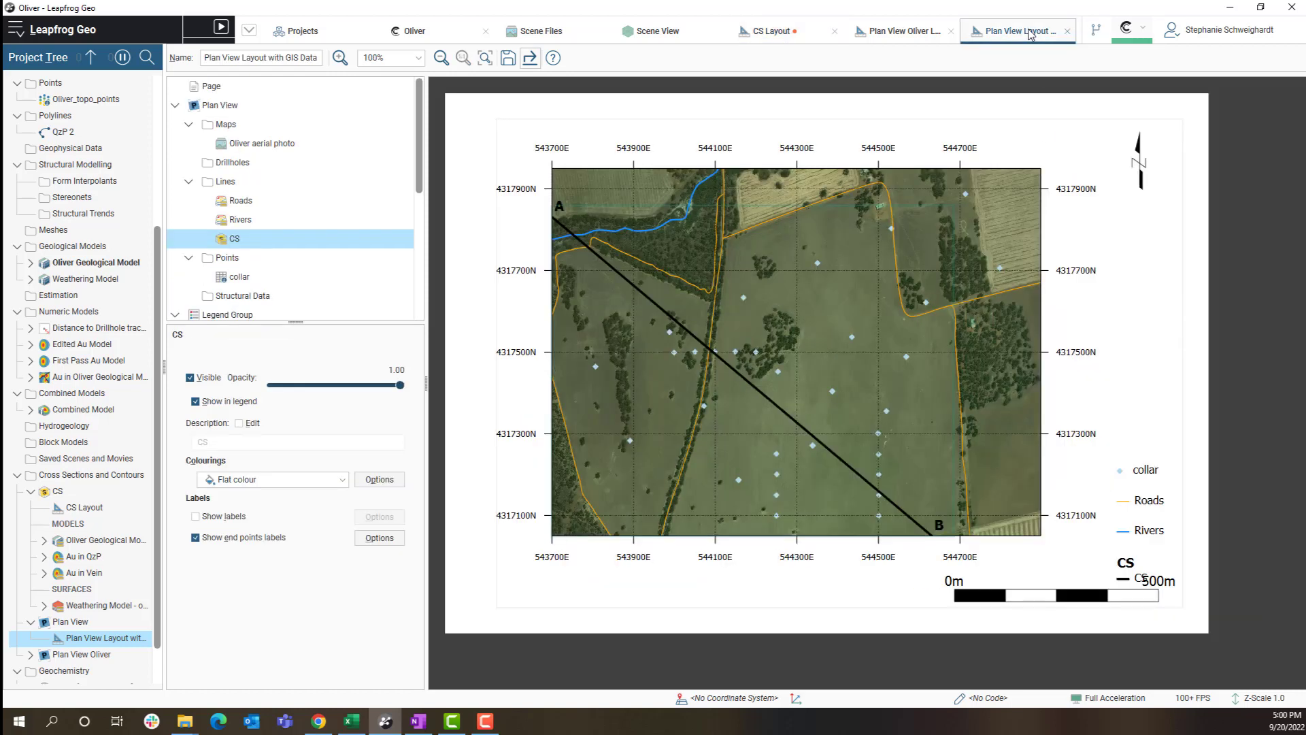
click(547, 148)
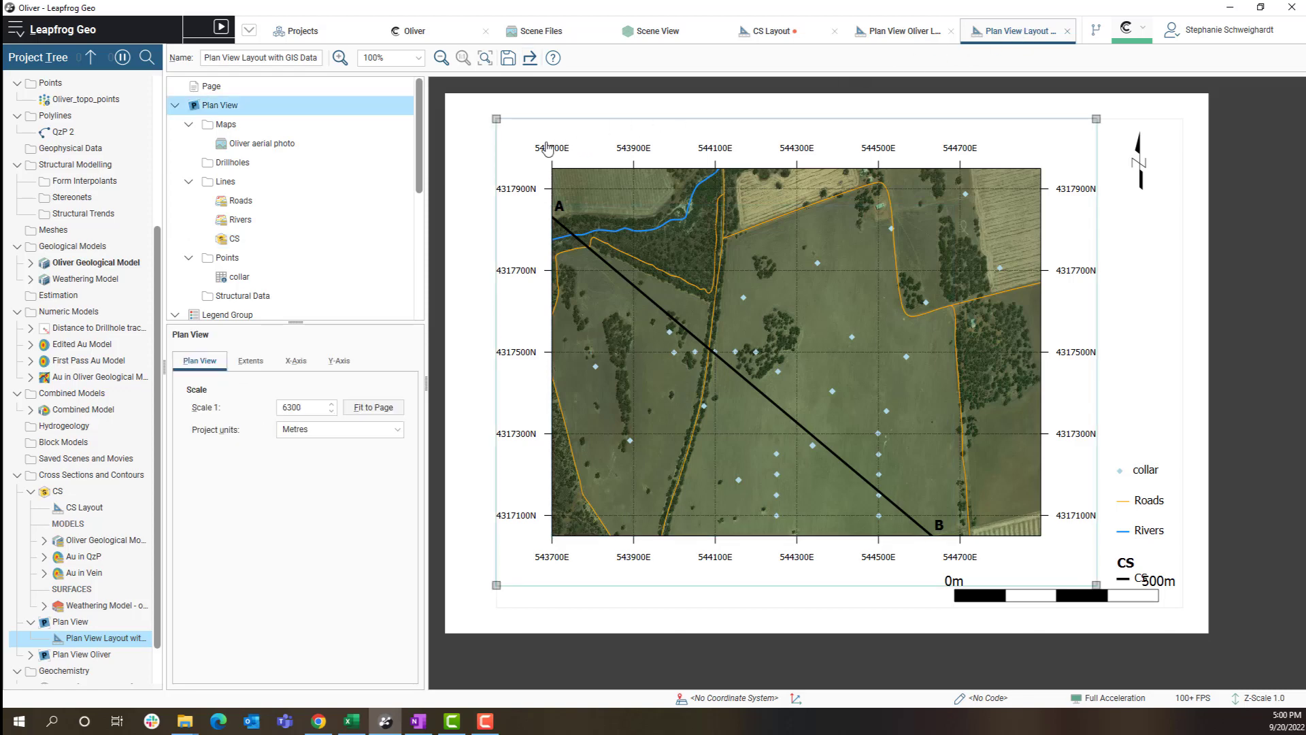
click(299, 361)
click(196, 513)
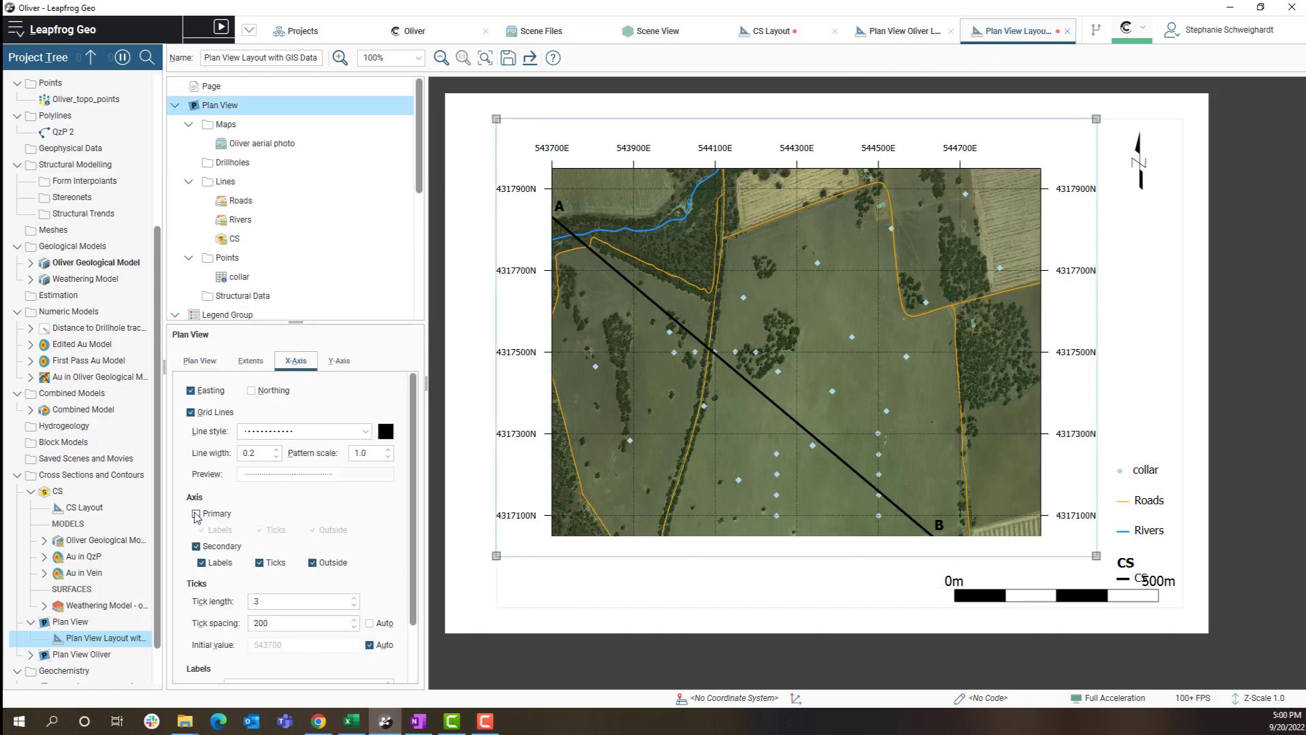
click(196, 513)
click(196, 546)
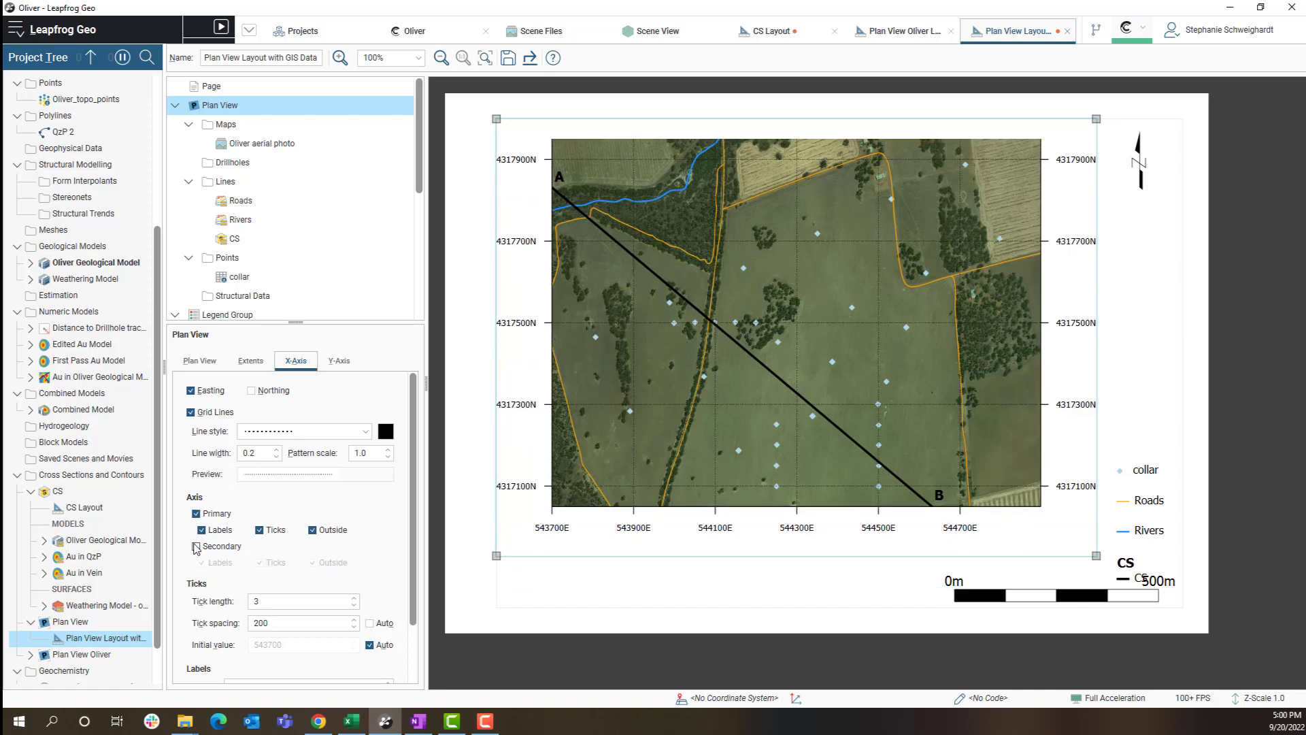
Turn off the primary (left) northing labels on the Y-axis, keeping the right side.
click(333, 361)
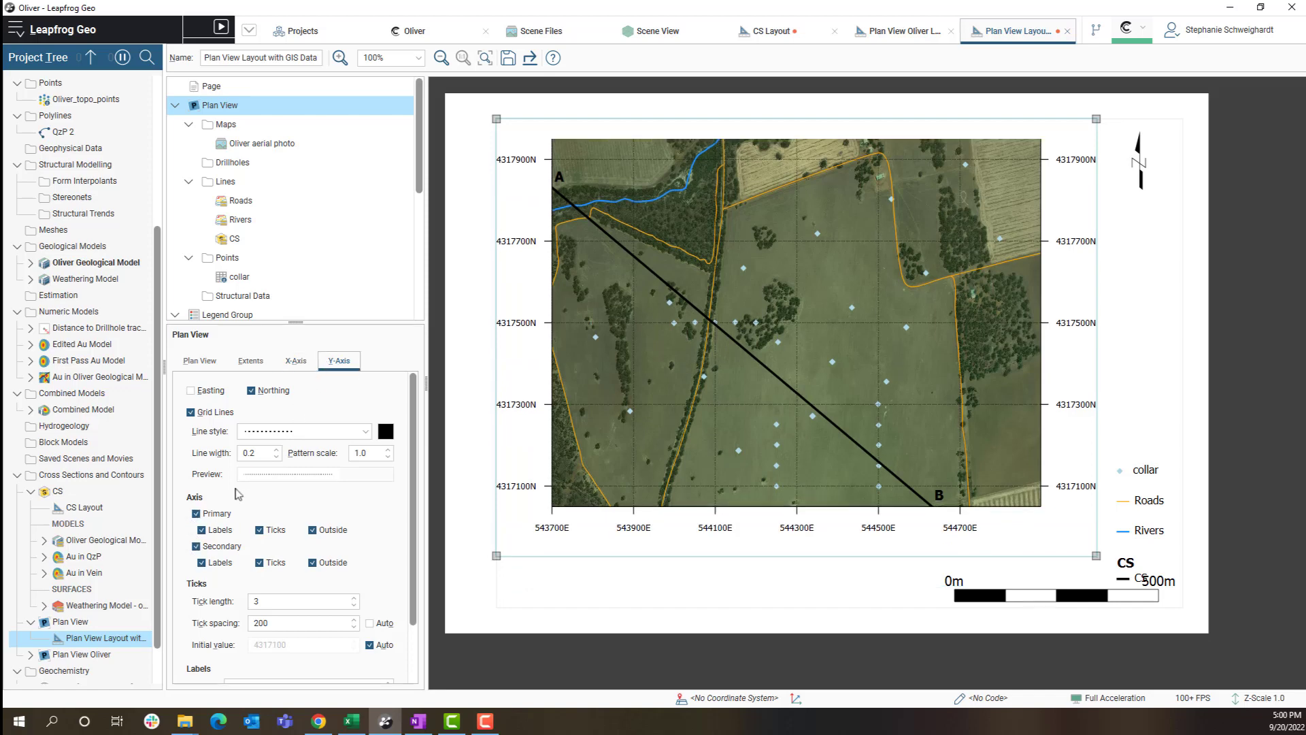
click(197, 546)
click(197, 547)
click(196, 515)
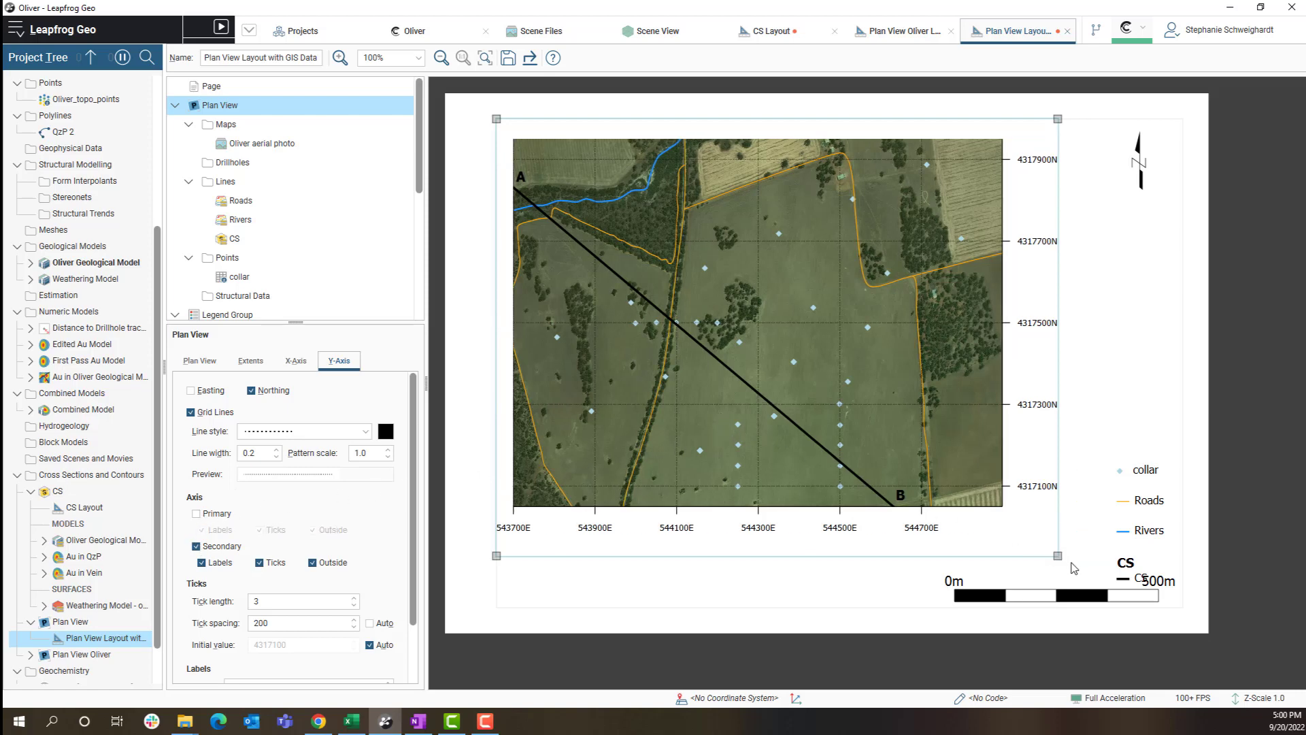
Enlarge the plan view map frame and hide the CS entry in the legend.
drag(1057, 555, 1074, 567)
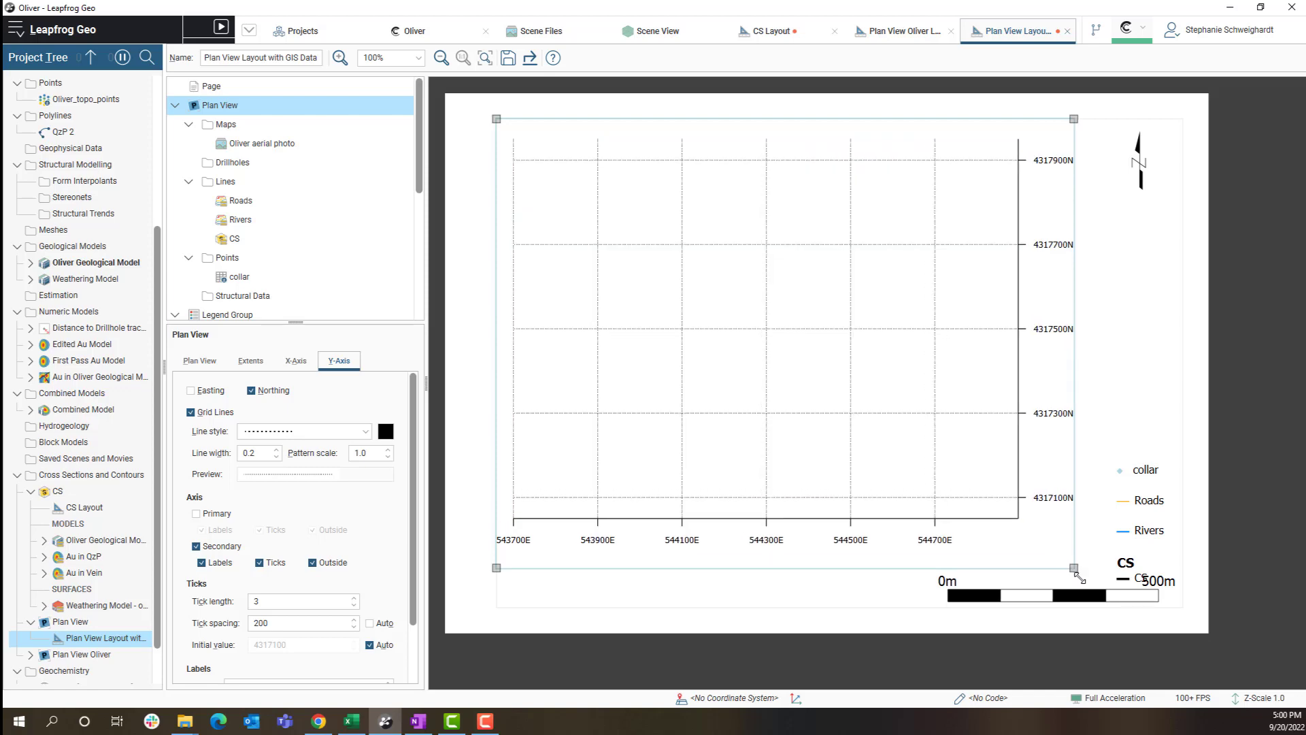
click(1149, 520)
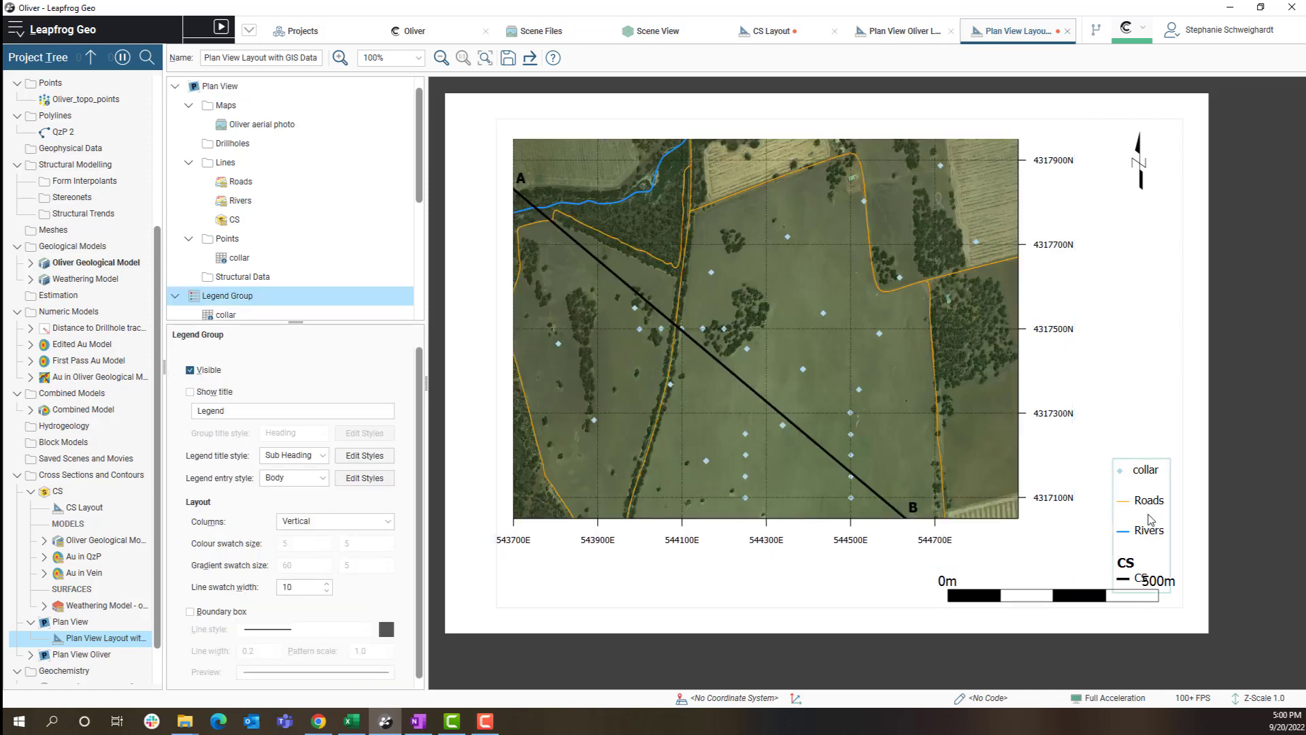
click(254, 259)
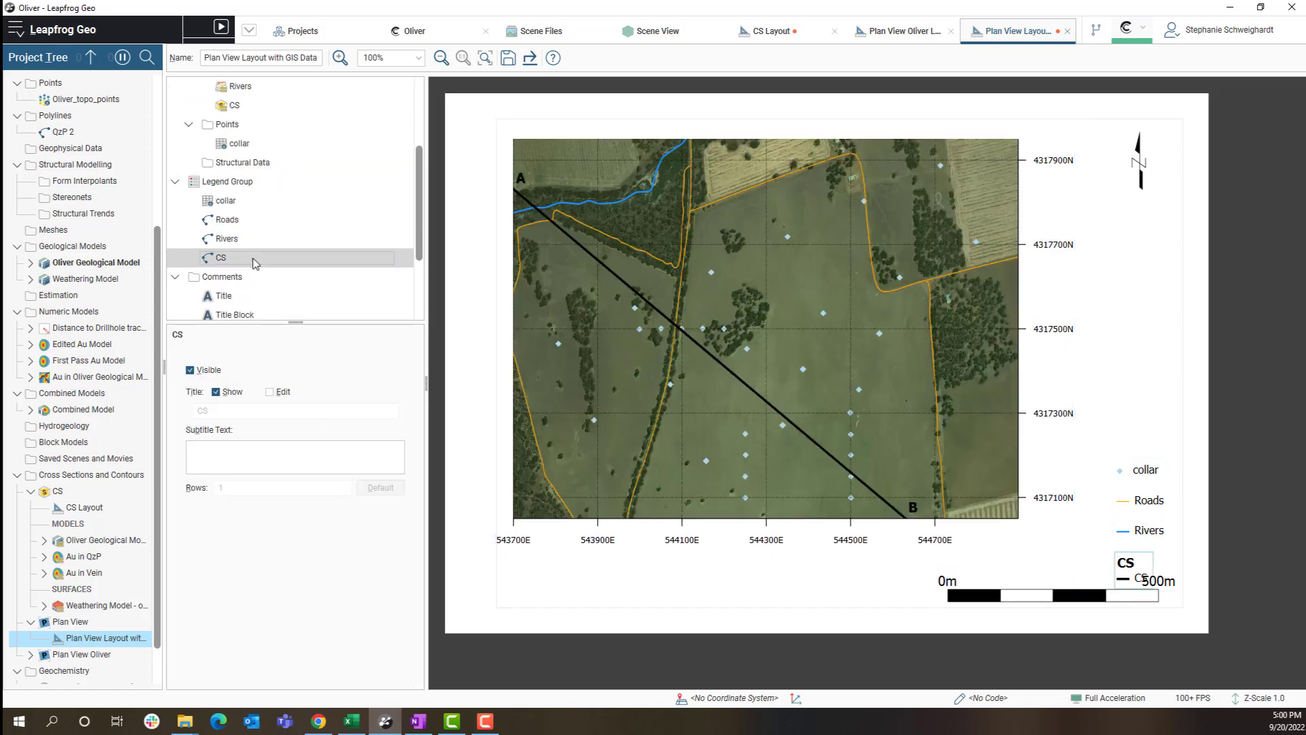
click(191, 370)
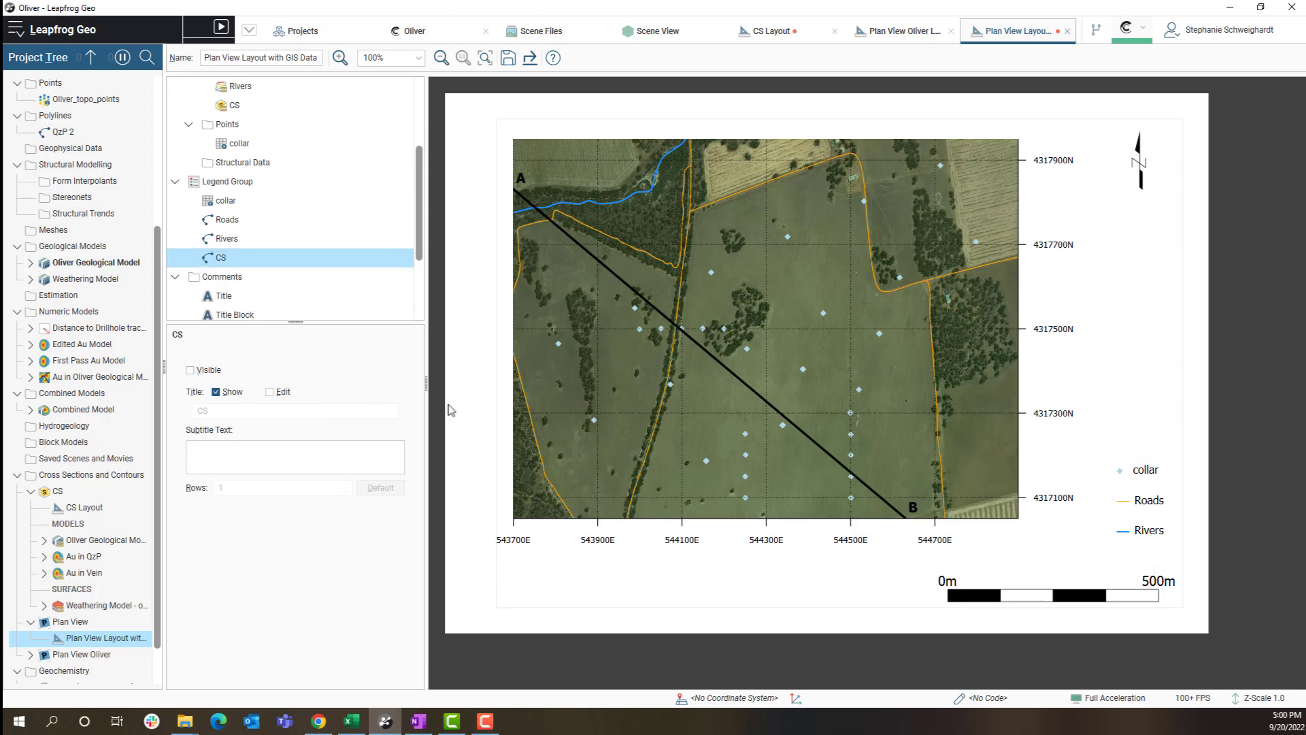
Enlarge the north arrow by dragging its corner handle.
click(1111, 587)
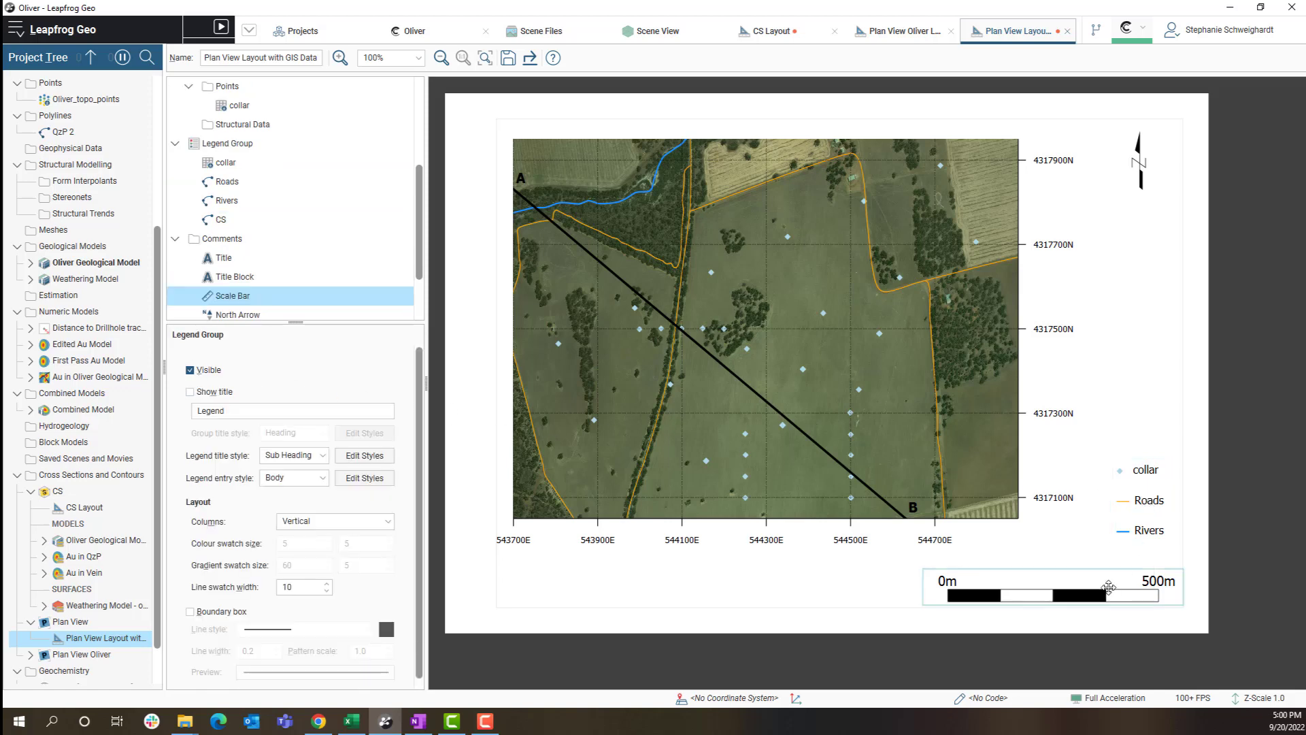
click(1141, 163)
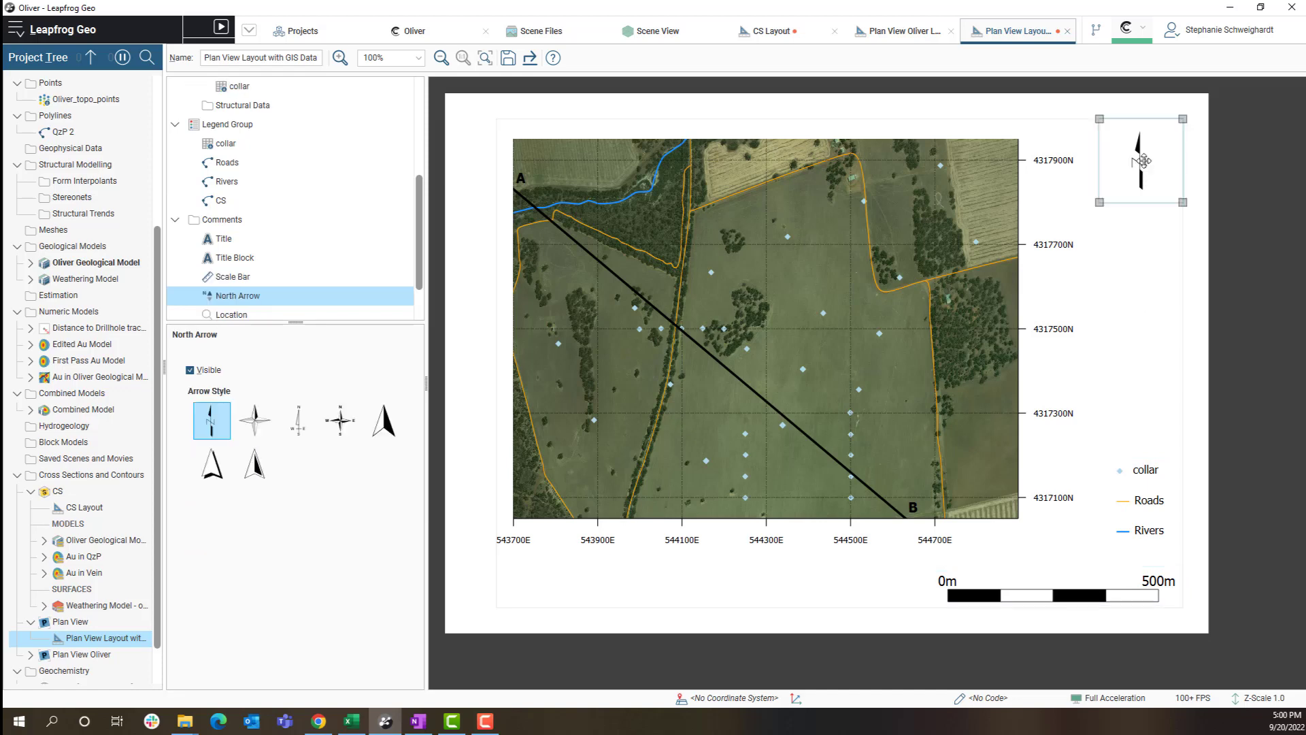
drag(1100, 200, 1078, 228)
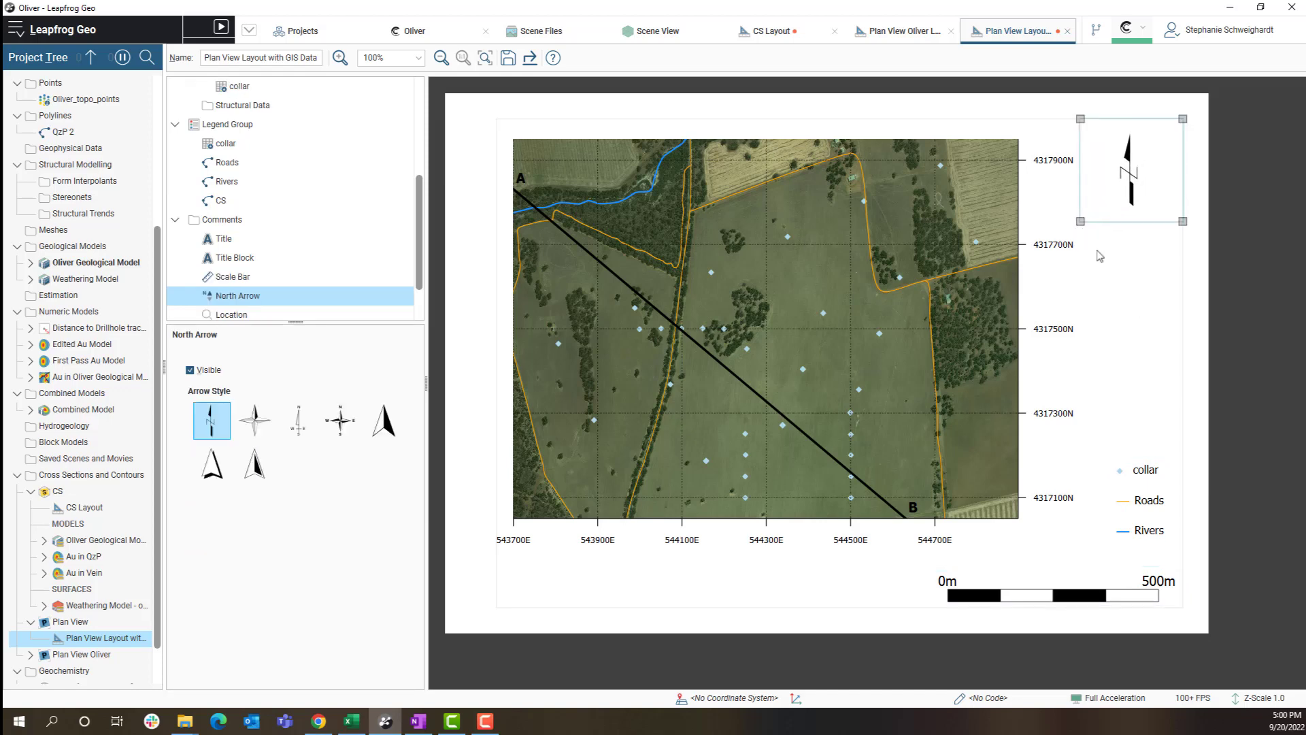
click(1127, 296)
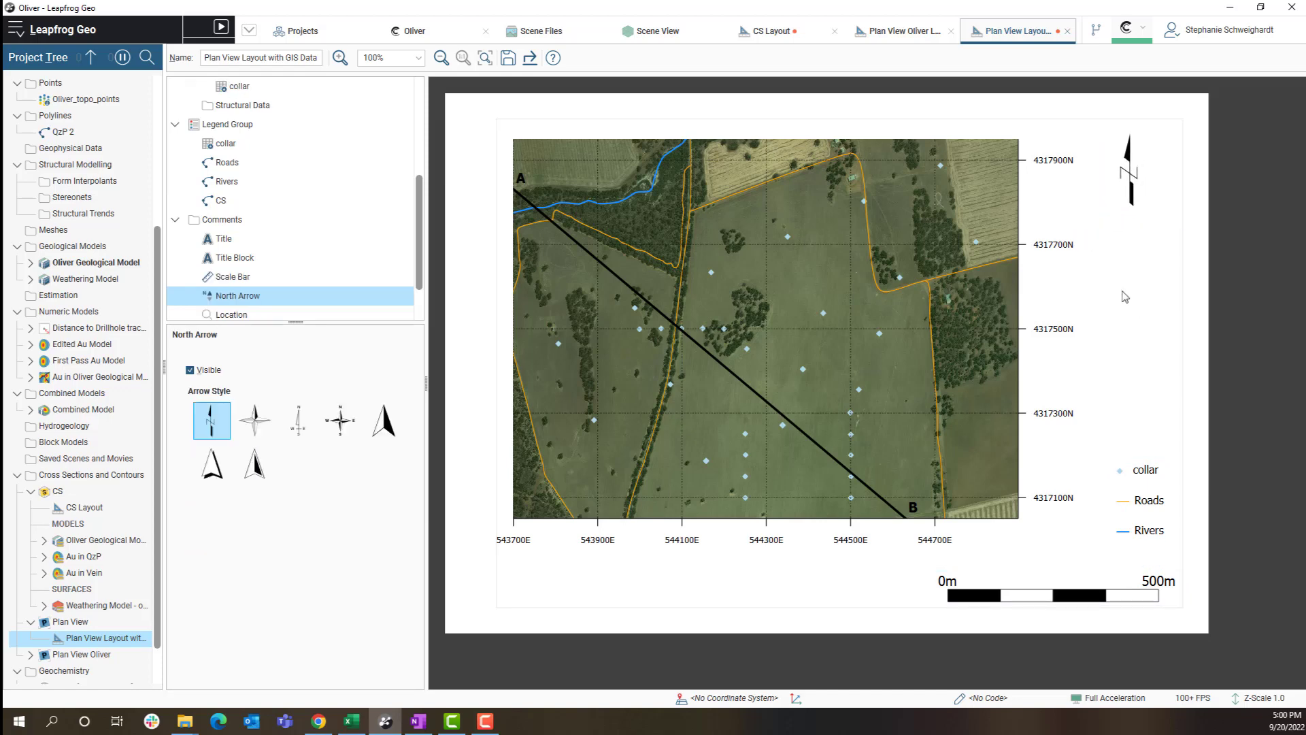
Save the Plan View Layout with GIS Data and return to the CS Layout.
click(511, 60)
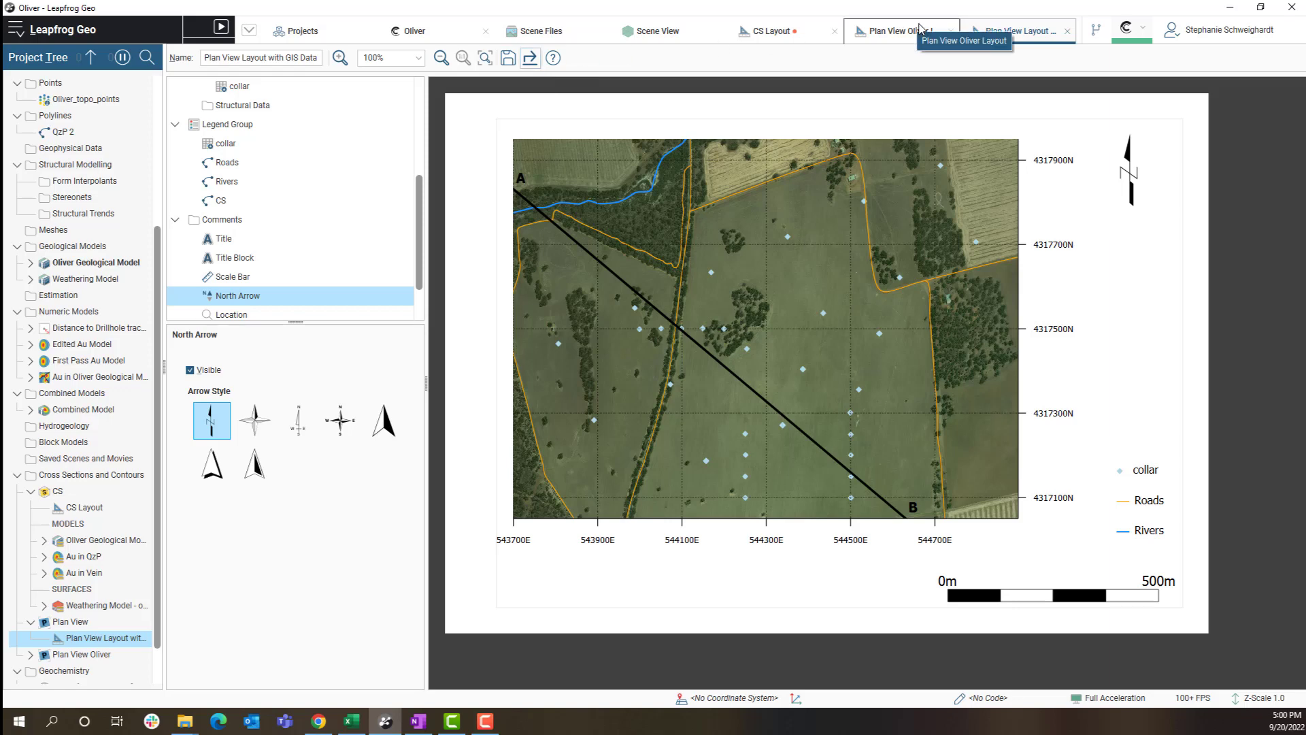
click(800, 38)
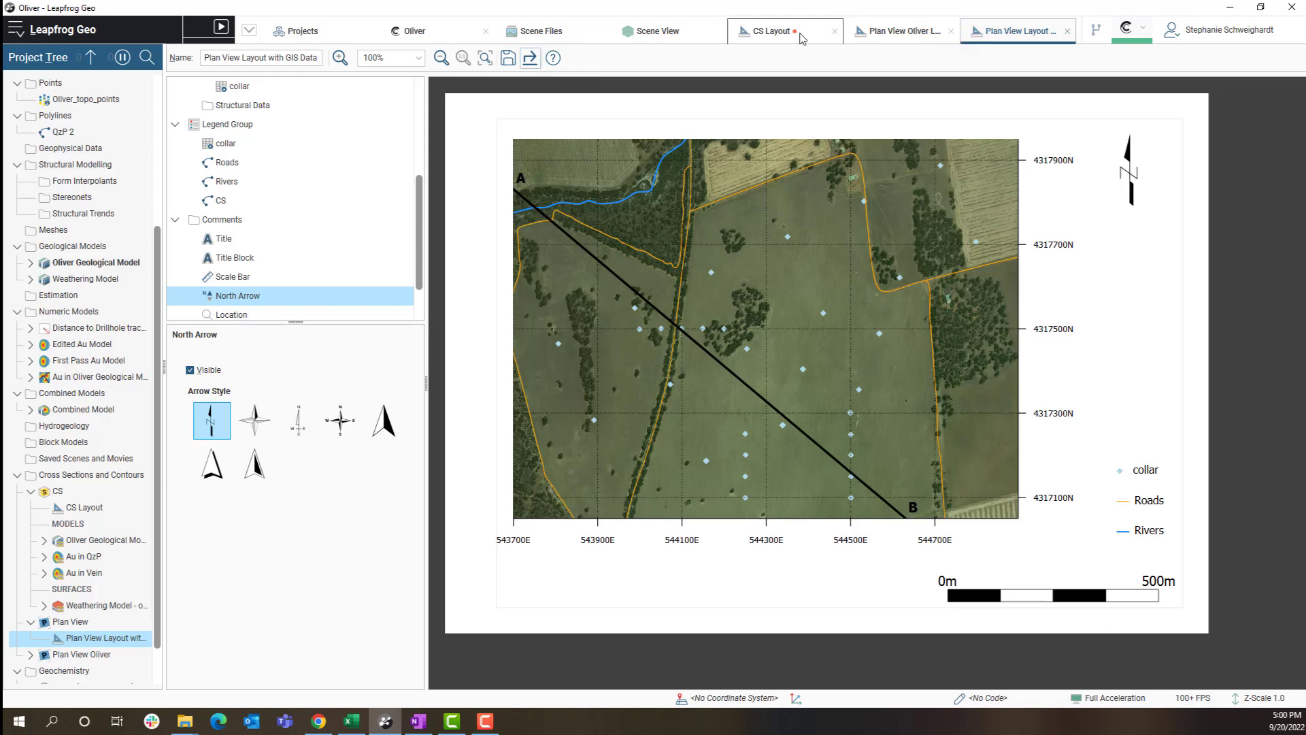